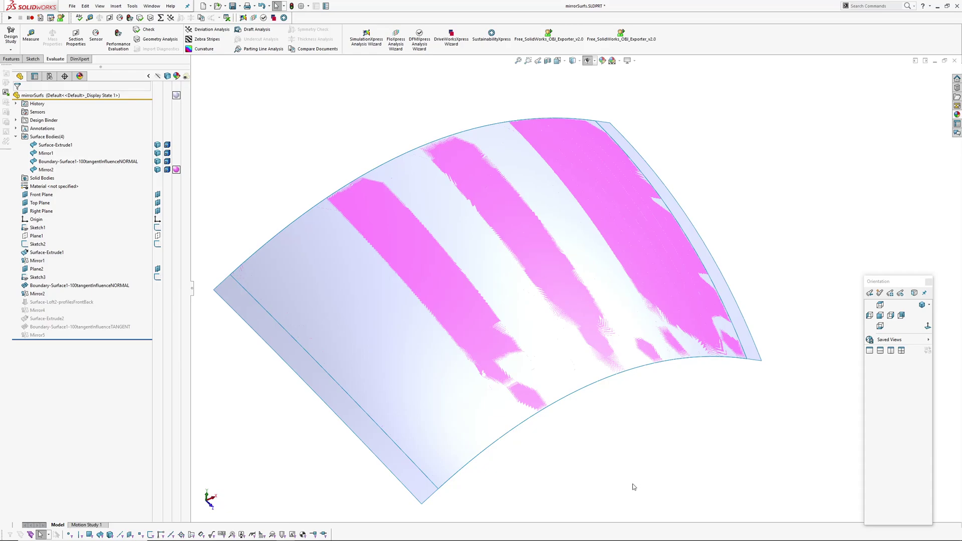
Step: Examine the overlapping surface bodies from several angles and highlight the Boundary-Surface1-100tangentInfluenceNORMAL surface
middle_click_drag(489, 238, 437, 199)
middle_click_drag(286, 242, 275, 204)
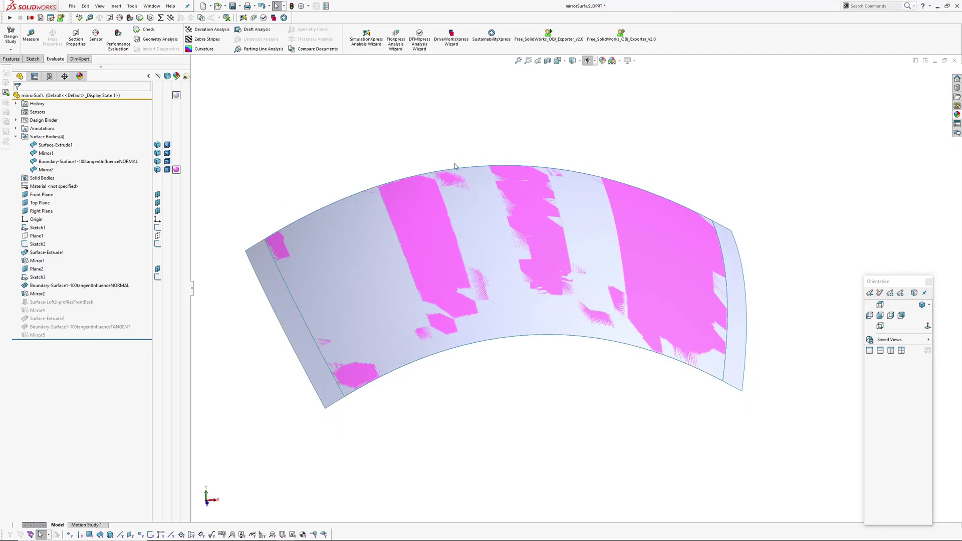
middle_click_drag(523, 326, 607, 250)
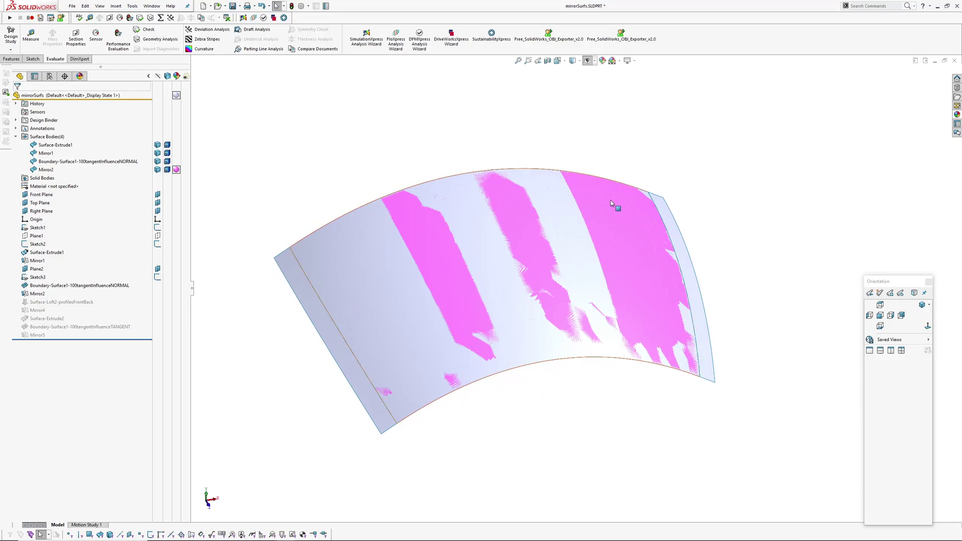
middle_click_drag(639, 401, 599, 406)
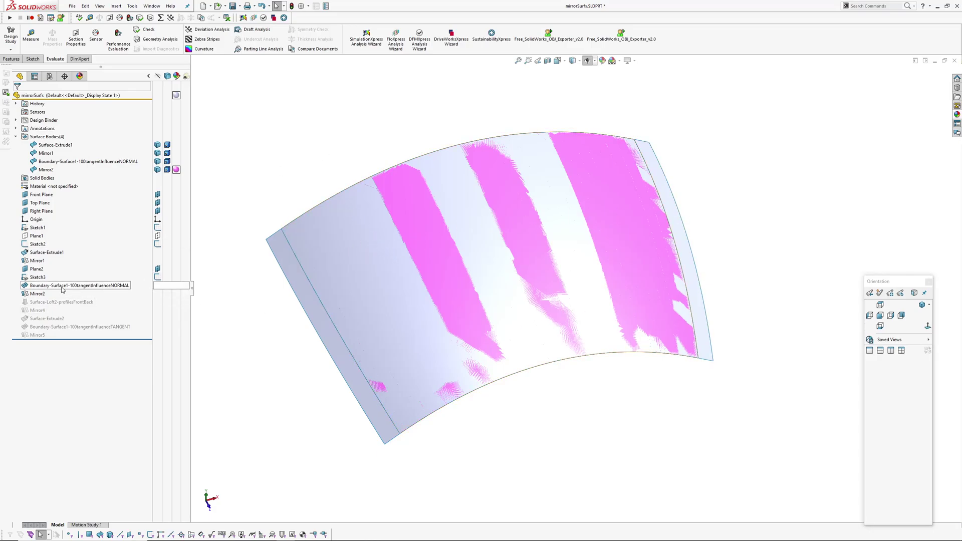
left_click(79, 285)
middle_click_drag(485, 344, 589, 260)
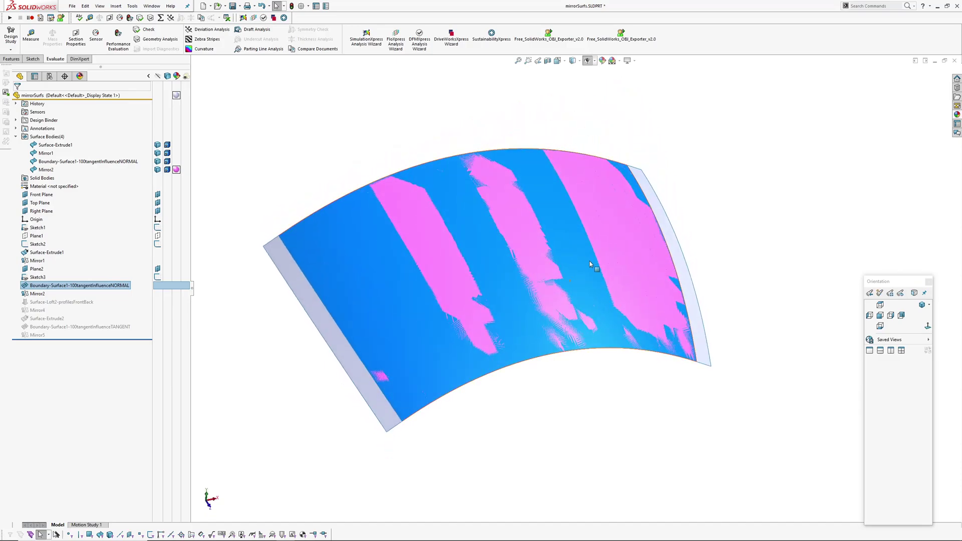
left_click(618, 416)
mouse_move(578, 313)
middle_mouse_down()
mouse_move(566, 380)
mouse_move(580, 327)
mouse_move(548, 305)
mouse_move(549, 217)
mouse_move(579, 321)
middle_mouse_up()
Step: Highlight the Mirror2 feature and its surface body to compare it with the boundary surface underneath
left_click(37, 293)
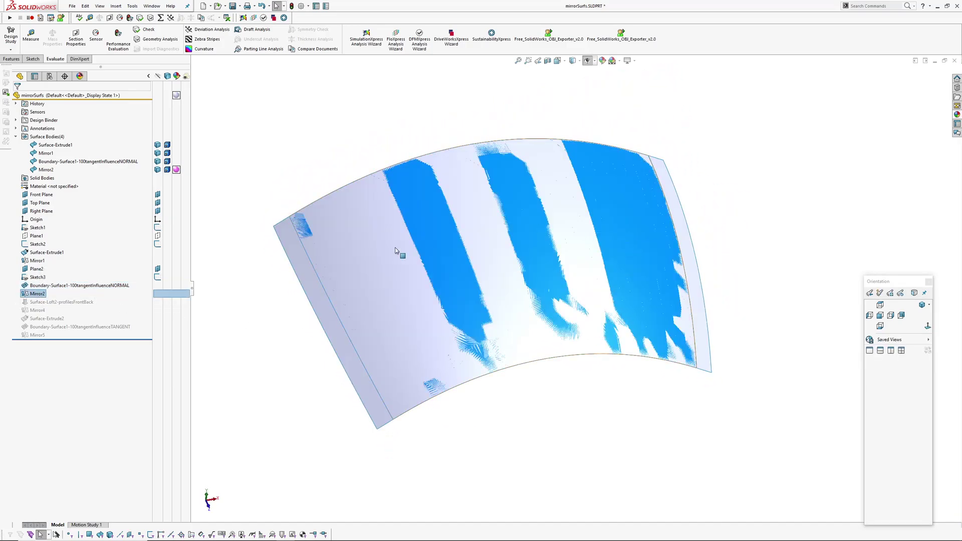
left_click(323, 152)
left_click(635, 225)
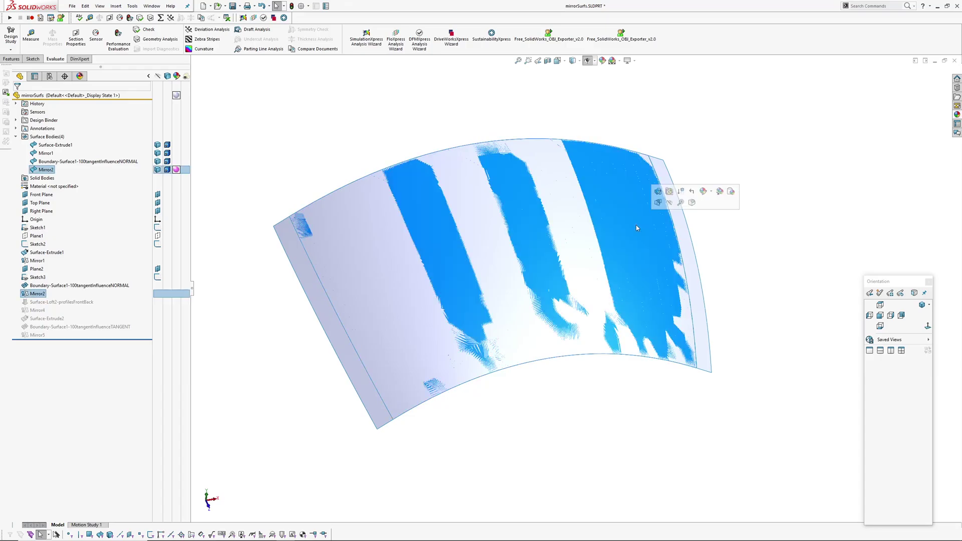
left_click(545, 423)
middle_click_drag(545, 422, 491, 223)
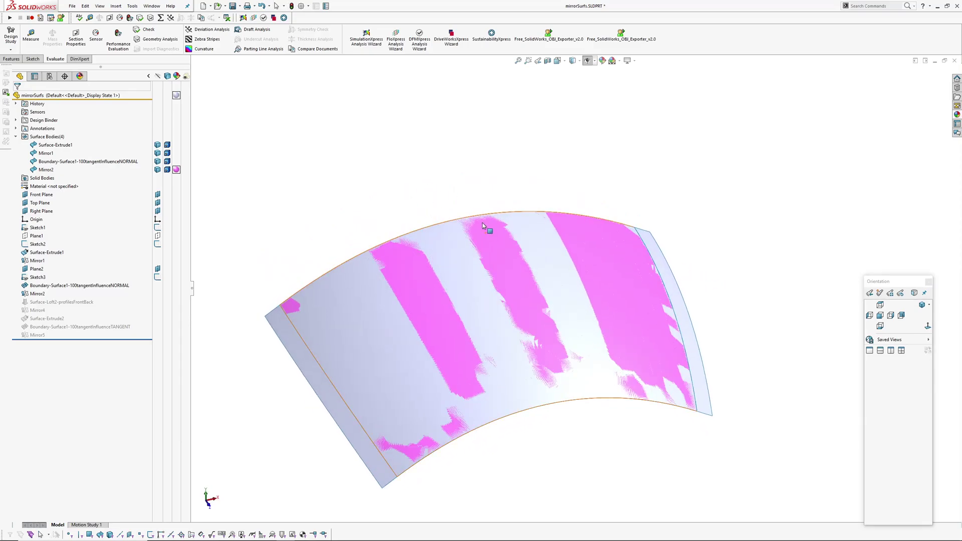
Step: Highlight Sketch1 and Surface-Extrude1 in the model to review the geometry that supports the boundary surface
left_click(37, 228)
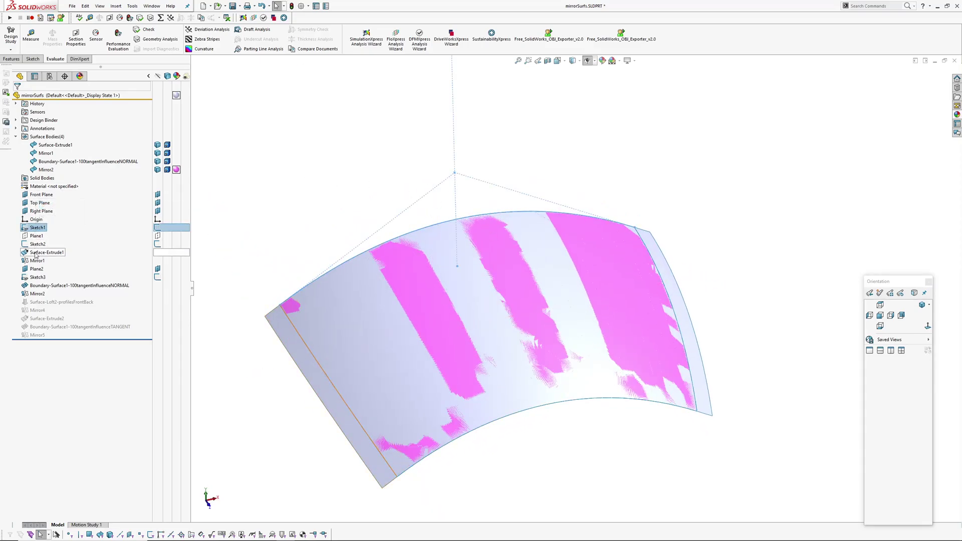
left_click(39, 252)
middle_click_drag(459, 499, 558, 322)
left_click(507, 462)
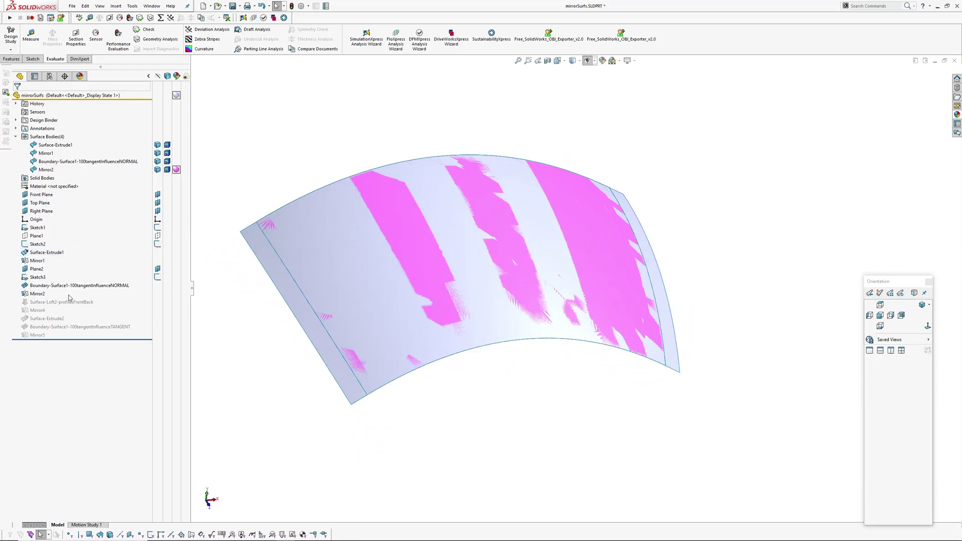
Step: Open the definition of Boundary-Surface1-100tangentInfluenceNORMAL, review its direction settings, and close it without changes
left_click(37, 260)
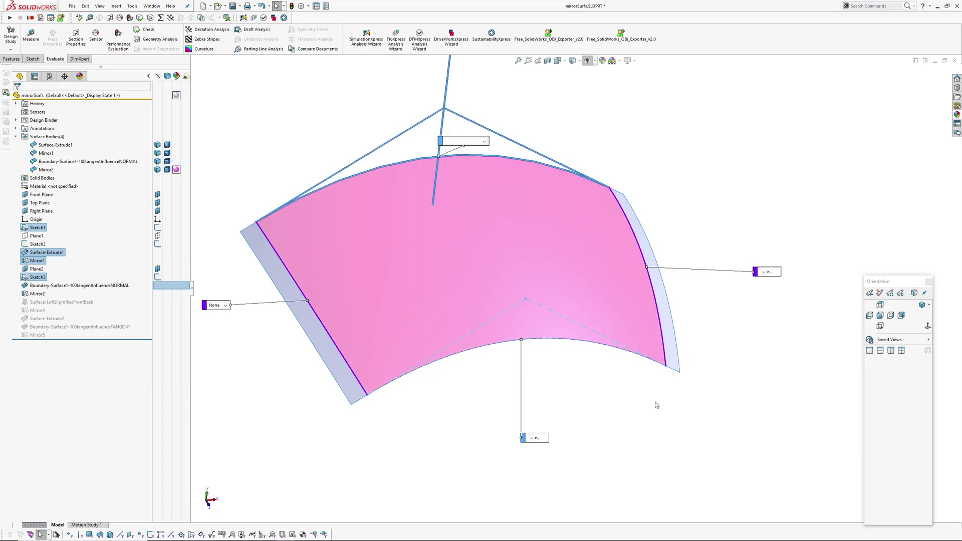
mouse_move(474, 264)
middle_mouse_down()
mouse_move(512, 268)
mouse_move(503, 304)
middle_mouse_up()
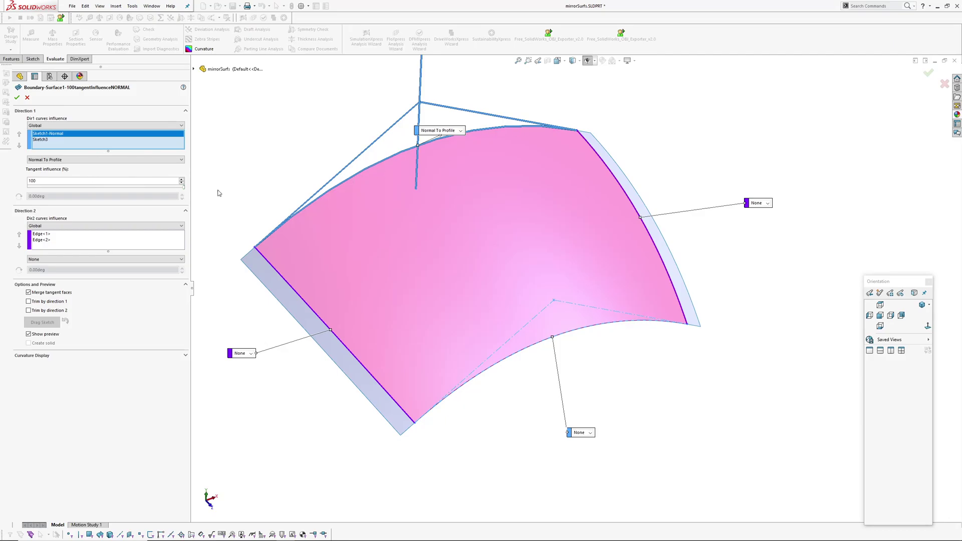
left_click(944, 83)
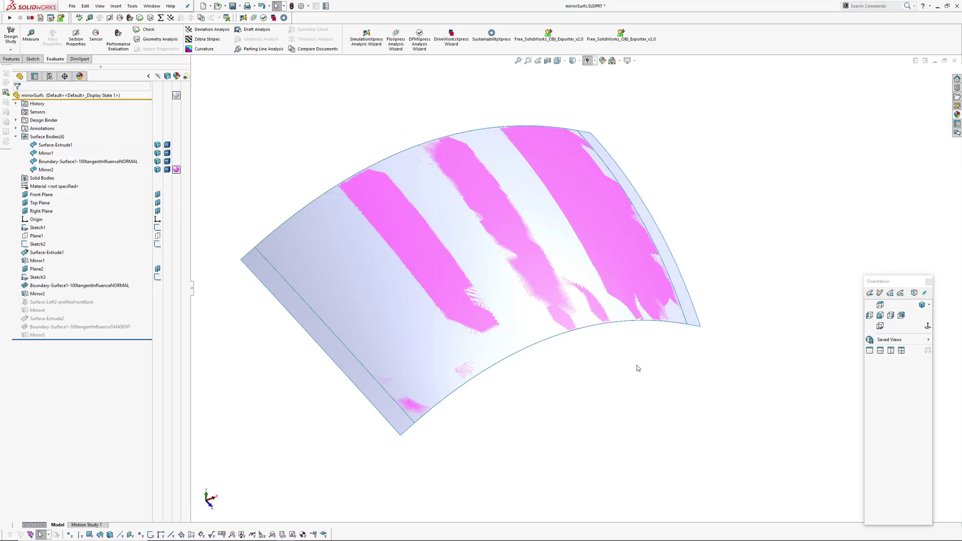
middle_click_drag(607, 360, 586, 386)
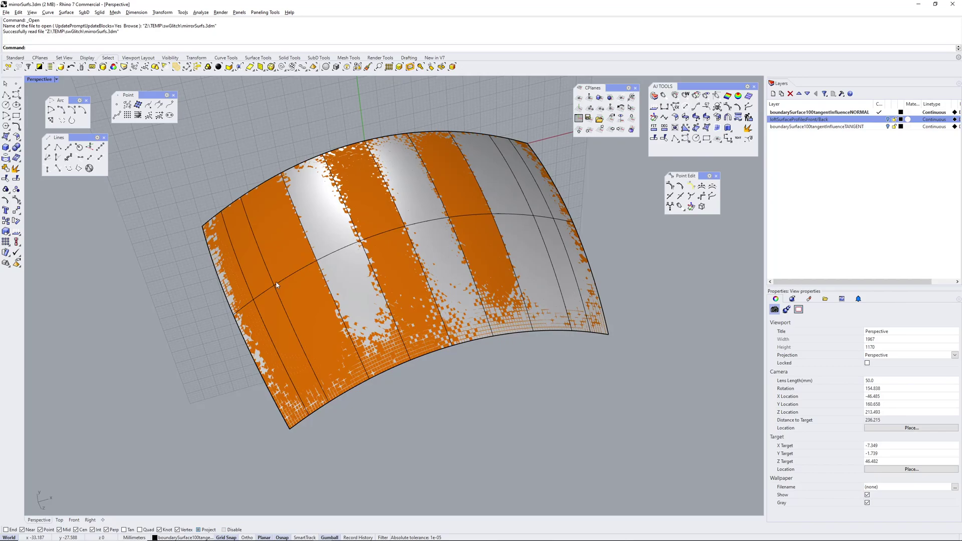
Step: Switch to mirrorSurfs.3dm in Rhino and hide one of the two overlapping surfaces
right_click_drag(271, 173, 522, 321)
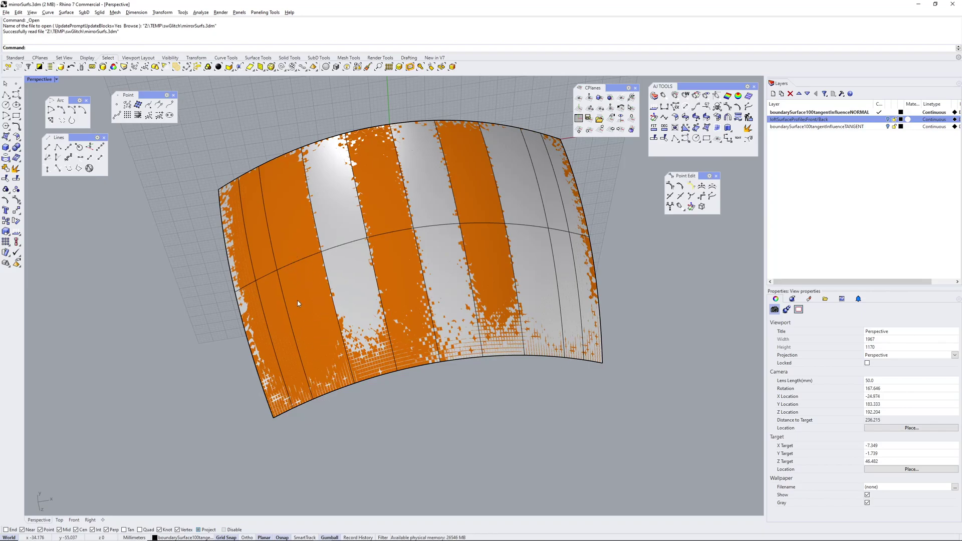
left_click(314, 302)
left_click(334, 318)
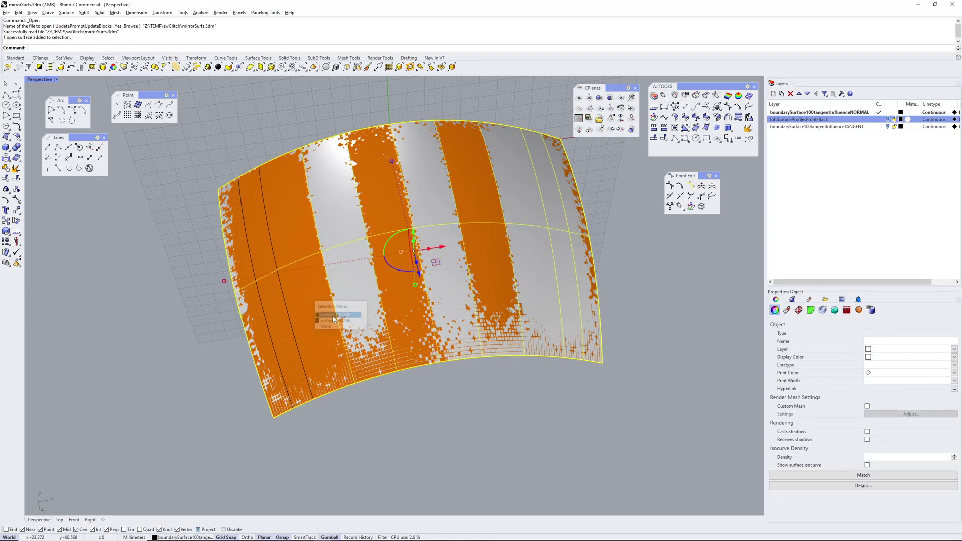
left_click(379, 405)
left_click(299, 314)
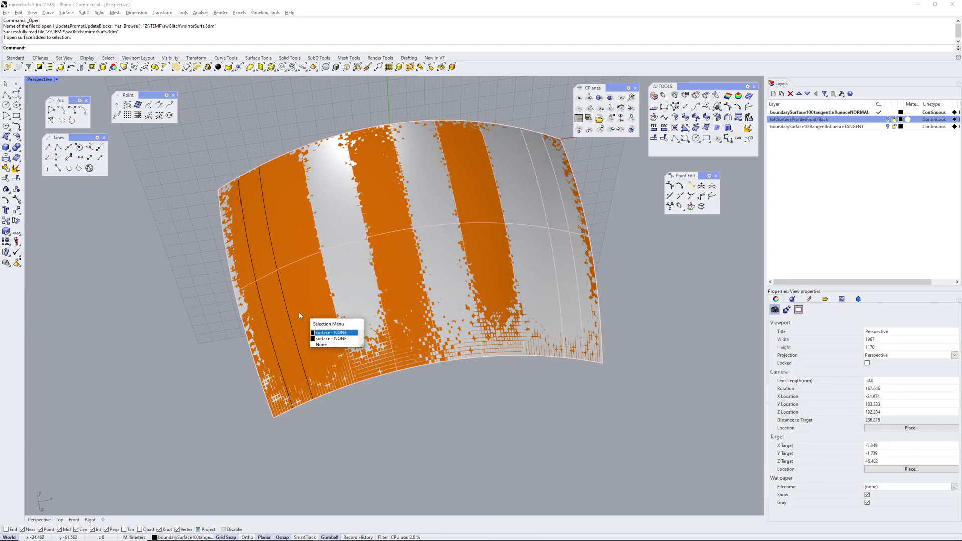
left_click(319, 333)
key("ctrl+h")
Step: Inspect the control points of the remaining surface, turn them off, and show the hidden surface again
right_click_drag(319, 334, 389, 243)
left_click(390, 245)
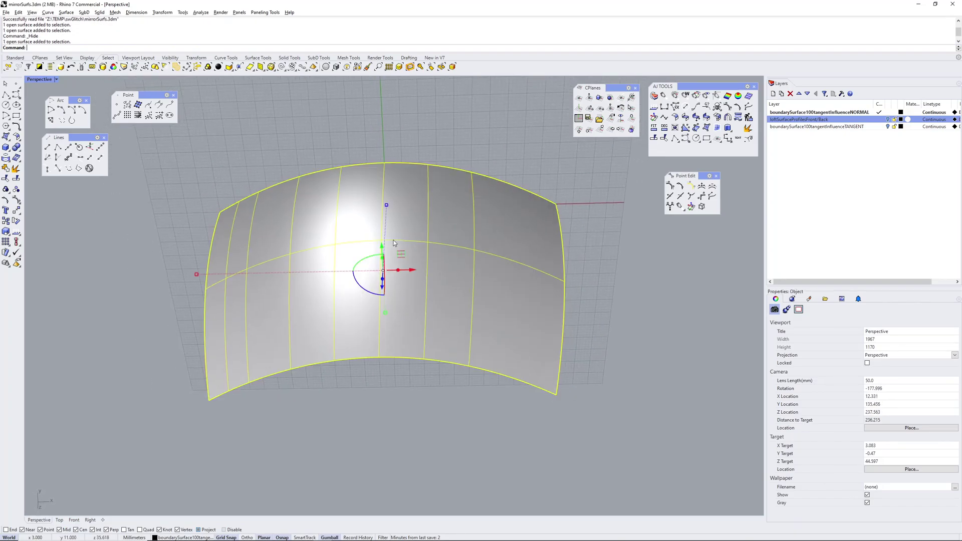
right_click_drag(412, 299, 415, 294)
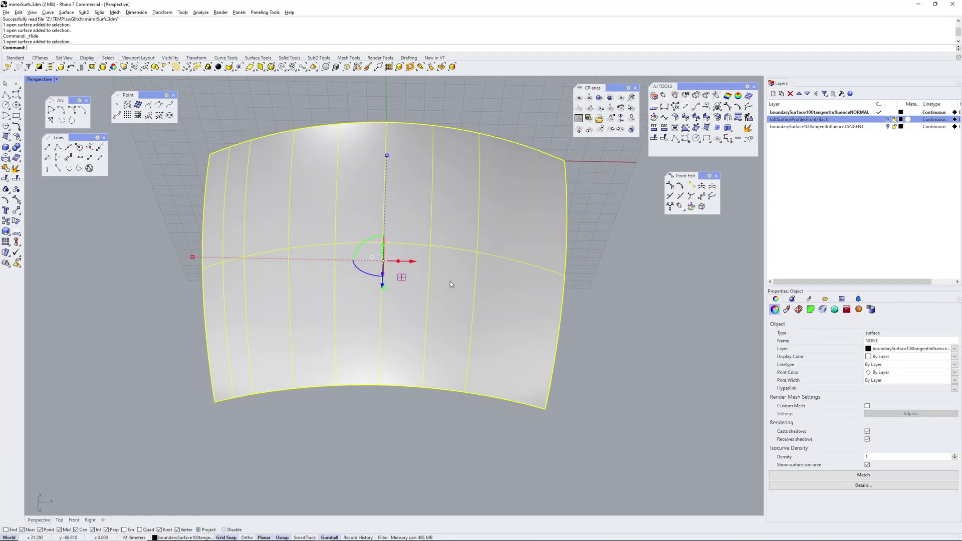
key("F10")
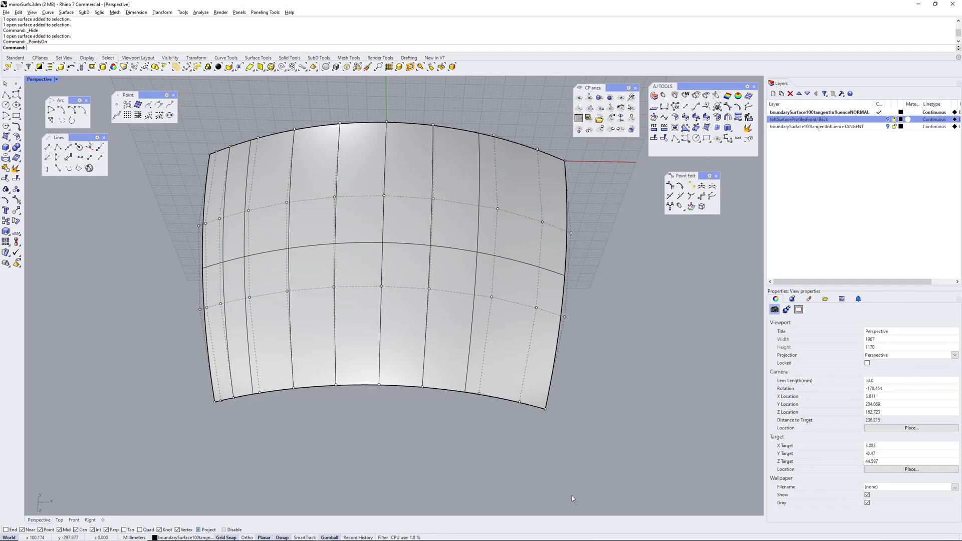
key("F11")
right_click_drag(392, 428, 406, 333)
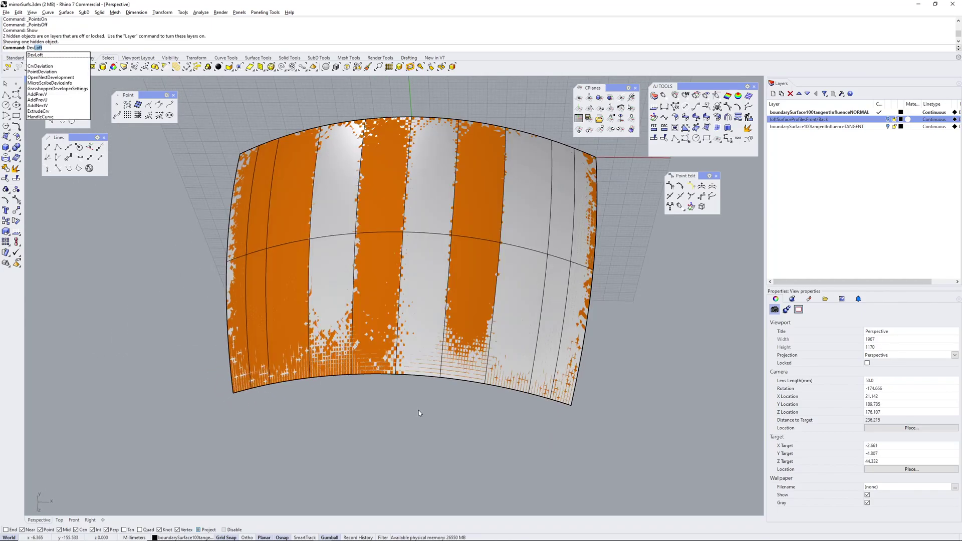
Step: Run PointDeviation, extracting test points from one overlapping surface and testing them against the other
key("Escape")
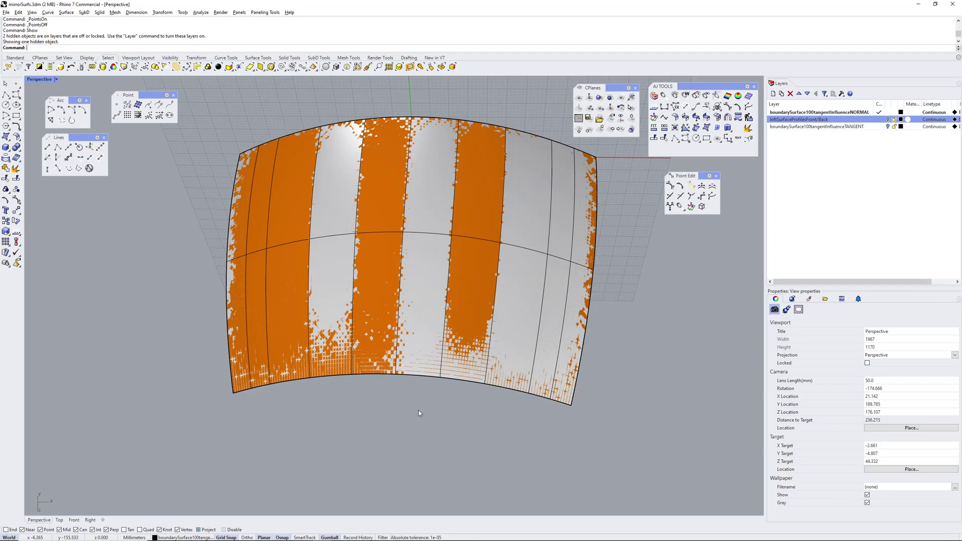
type("deviatio")
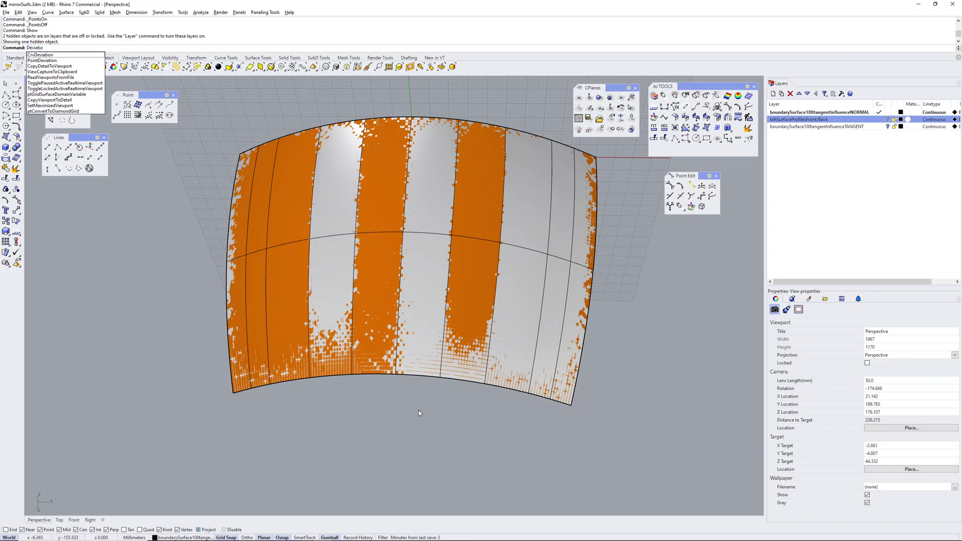
key("Down")
key("Return")
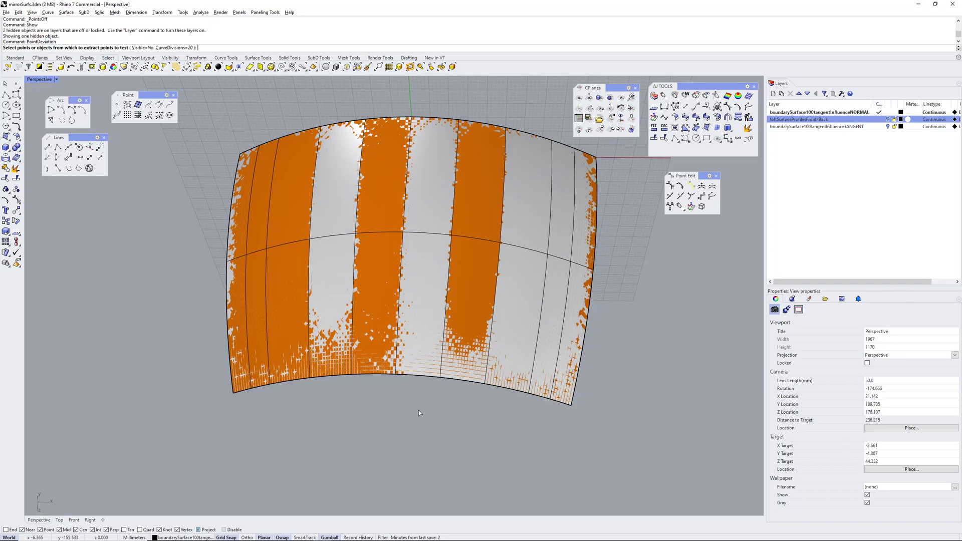
right_click_drag(438, 347, 301, 286)
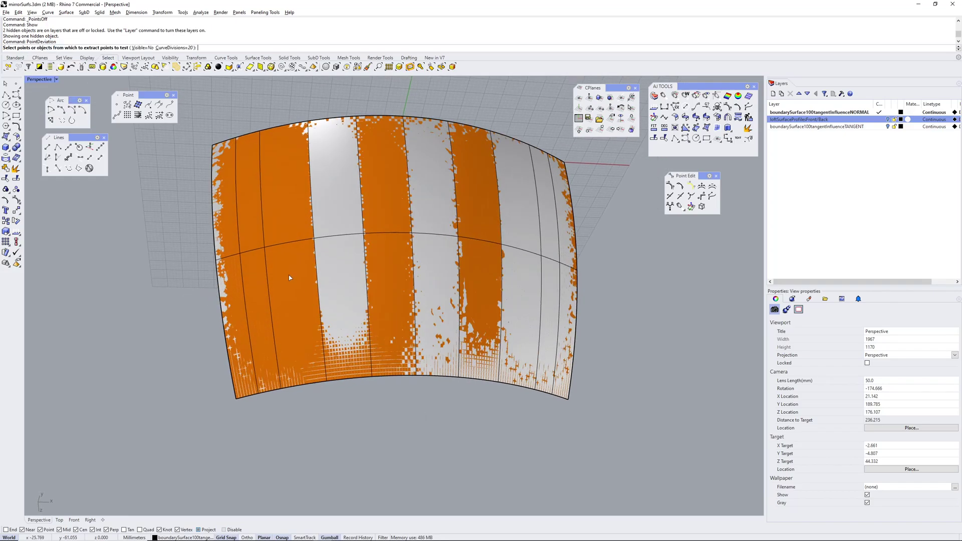
left_click(287, 276)
left_click(315, 293)
key("Return")
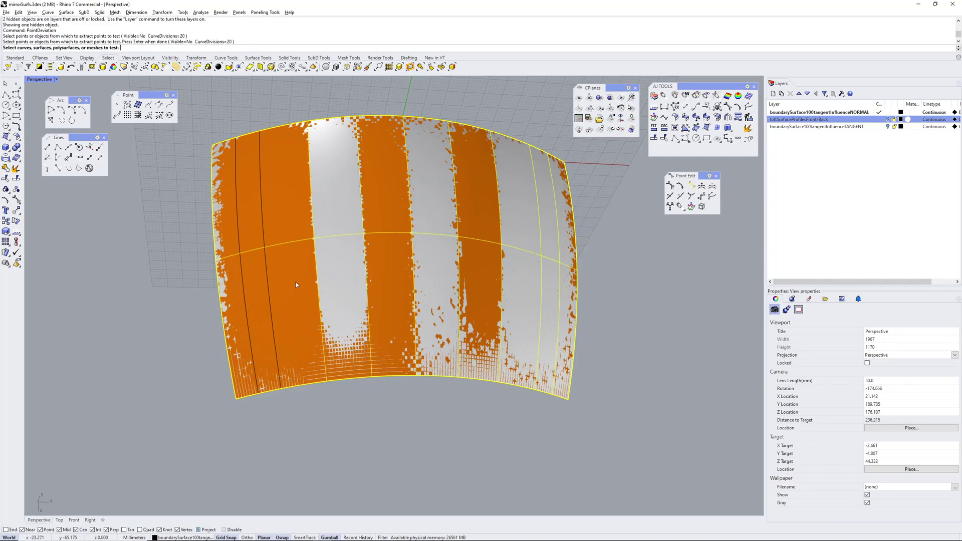
left_click(518, 270)
key("Return")
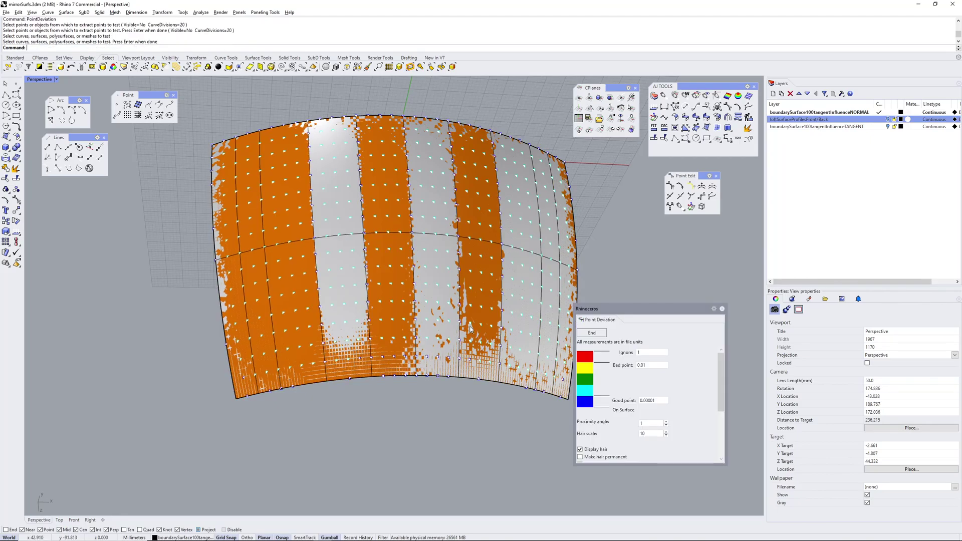
Step: Switch the viewport to Wireframe display and set the point deviation's good point threshold to 0.001
right_click_drag(445, 307, 429, 331)
key("ctrl+alt+w")
left_click_drag(660, 400, 626, 399)
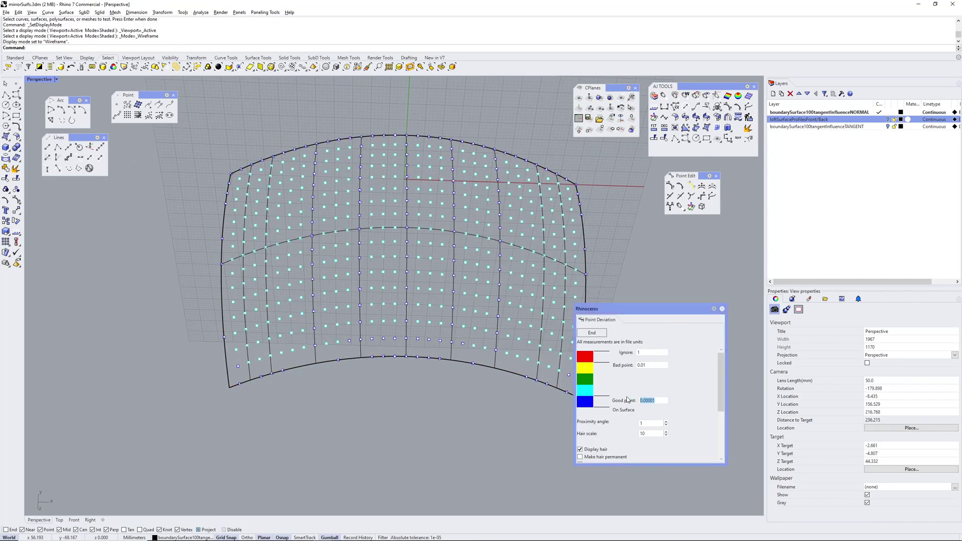
type(".0")
type("001")
key("Return")
right_click_drag(510, 301, 562, 395)
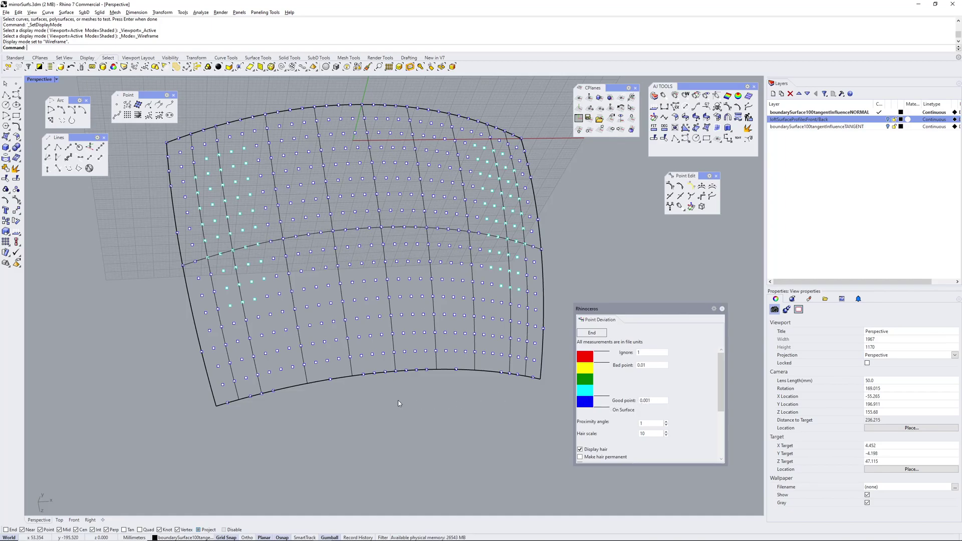
Step: Review the coloured deviation points across the surface and set the good point threshold to 0.0001
right_click_drag(398, 401, 395, 365)
right_click_drag(347, 331, 363, 346, "shift")
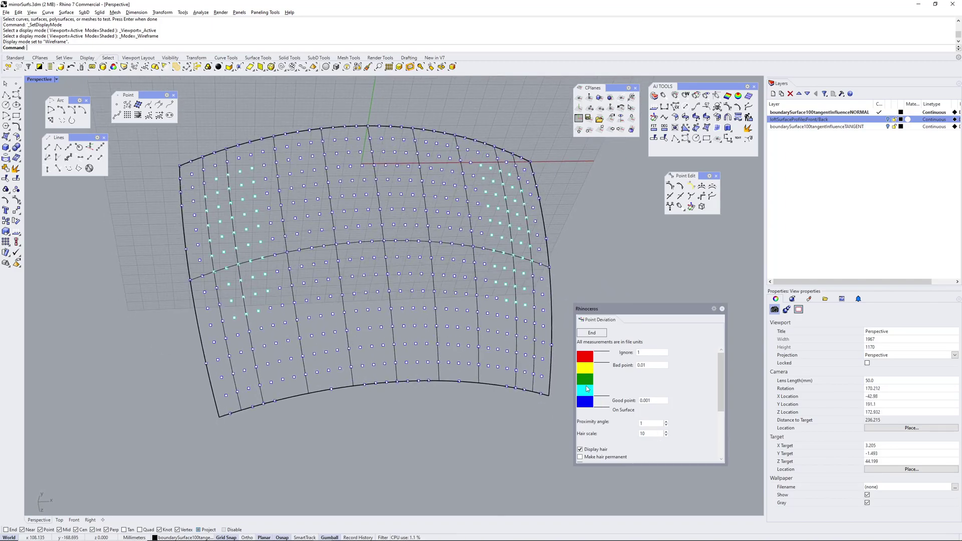
scroll(256, 255, "up", 5)
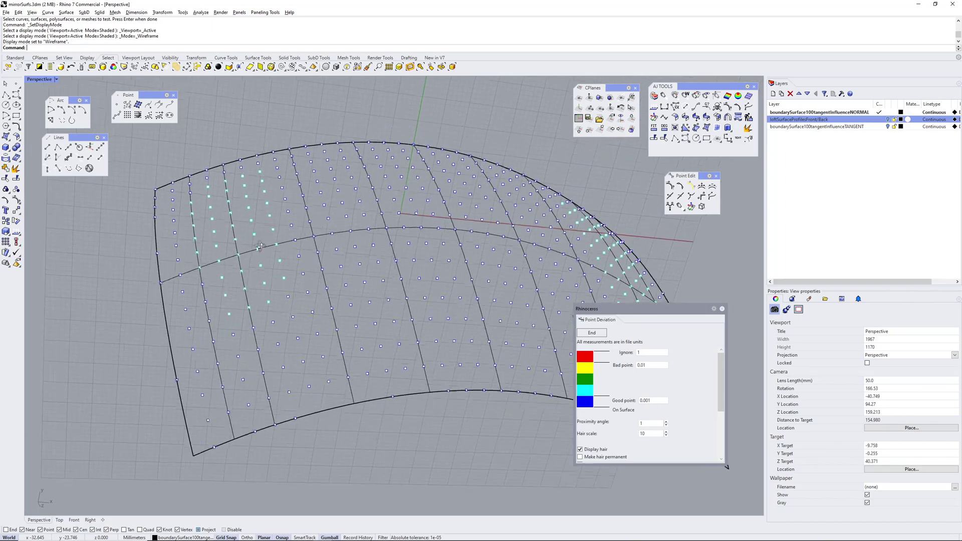
right_click_drag(259, 246, 254, 187)
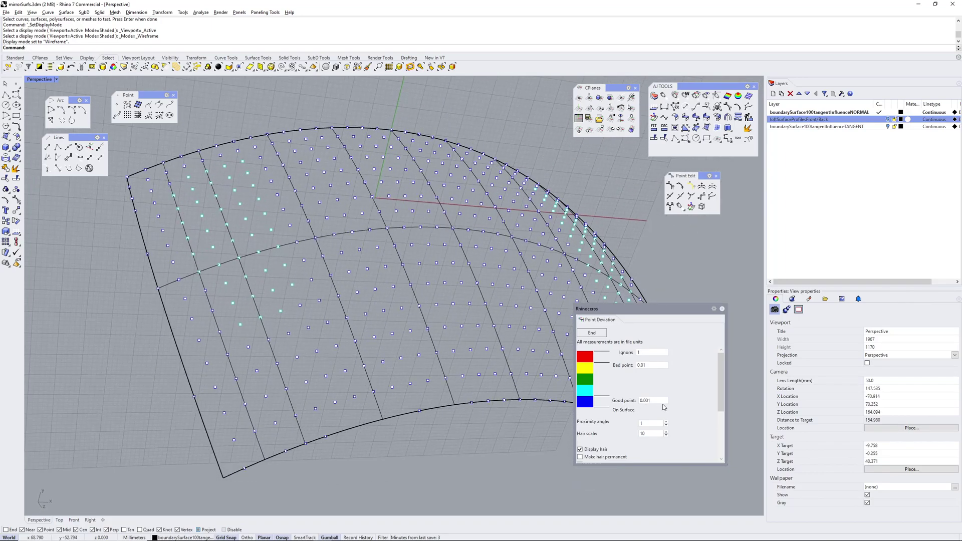
right_click_drag(400, 333, 420, 290)
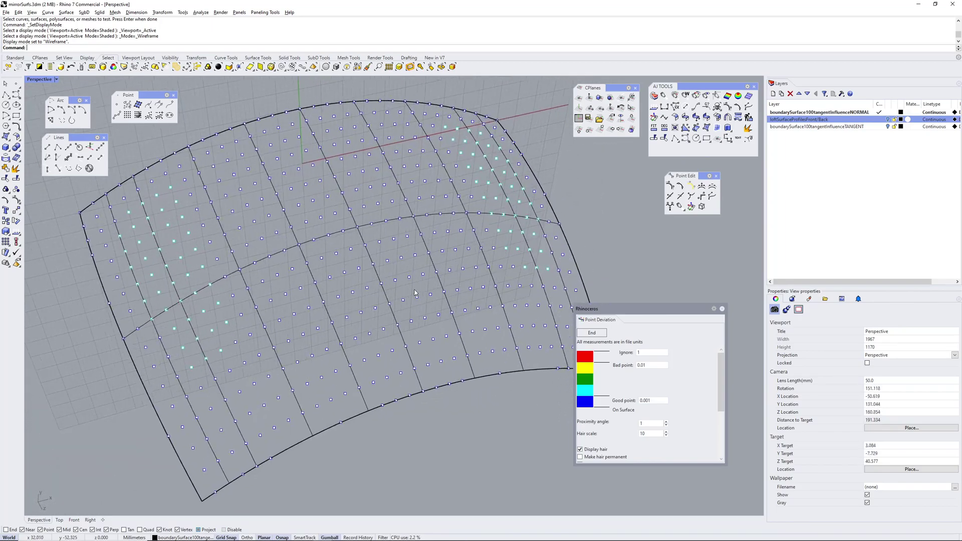
double_click(655, 399)
left_click(657, 401)
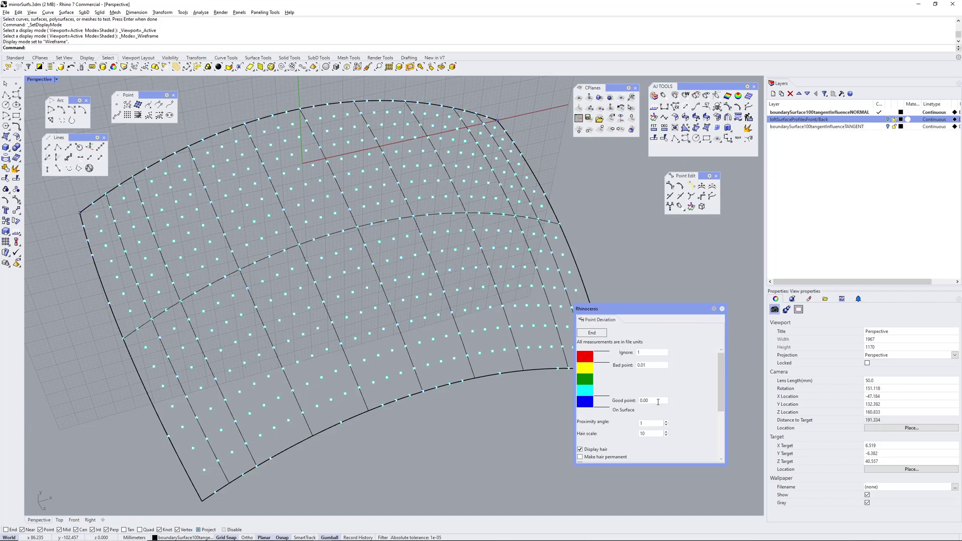
type("1")
Step: Inspect the deviation pattern over the whole surface and end the point deviation analysis
right_click_drag(453, 300, 377, 300)
scroll(385, 296, "down", 4)
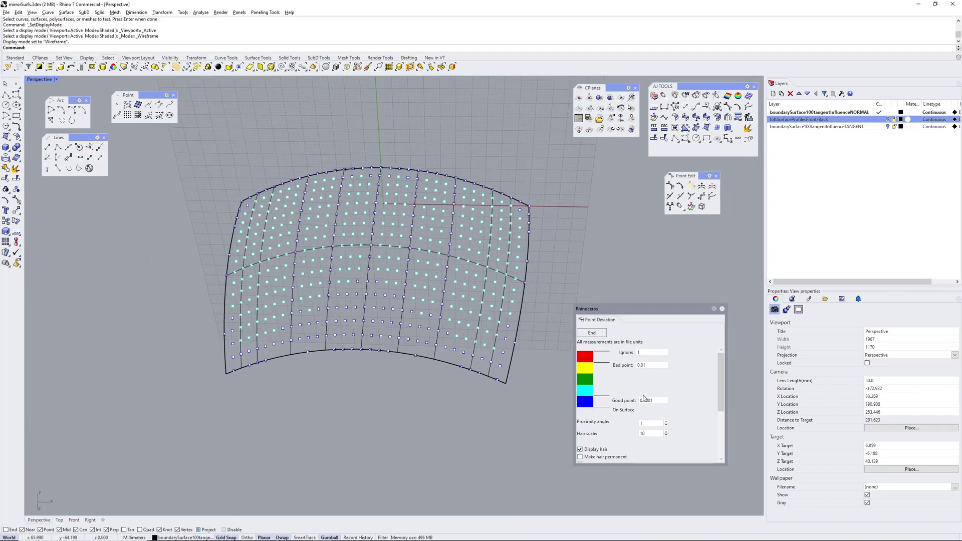
left_click(721, 308)
right_click_drag(571, 305, 561, 311)
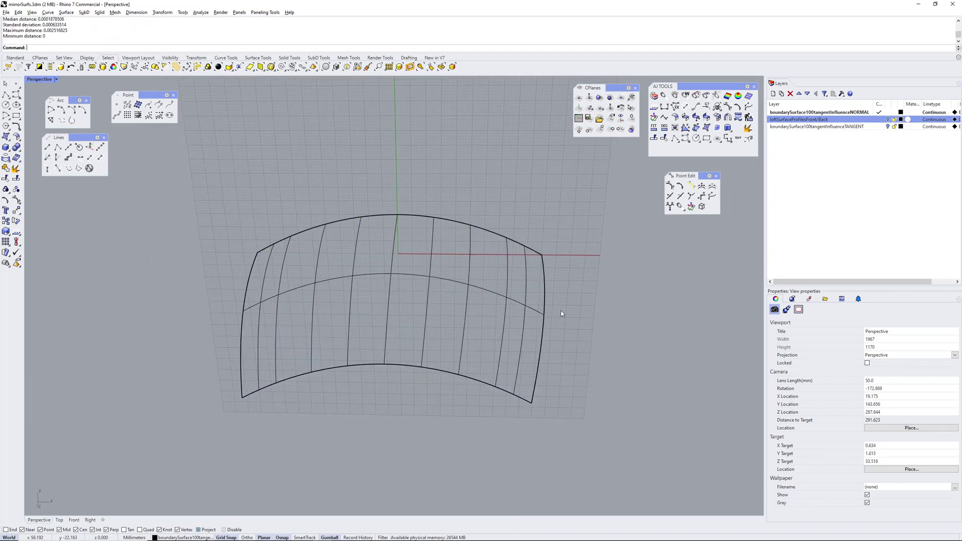
Step: Switch to SolidWorks and suppress the Boundary-Surface1-100tangentInfluenceNORMAL and Mirror2 features
key("alt+Tab")
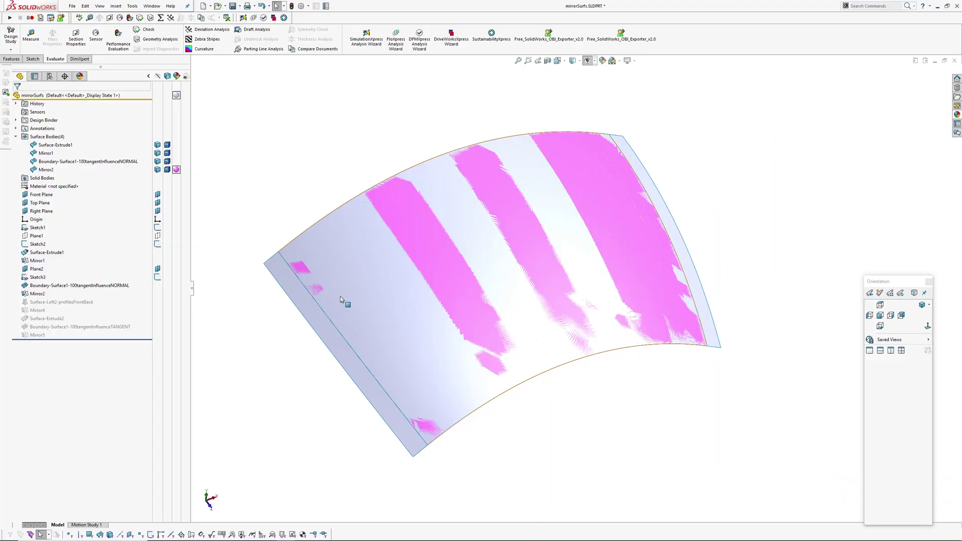
left_click(36, 294)
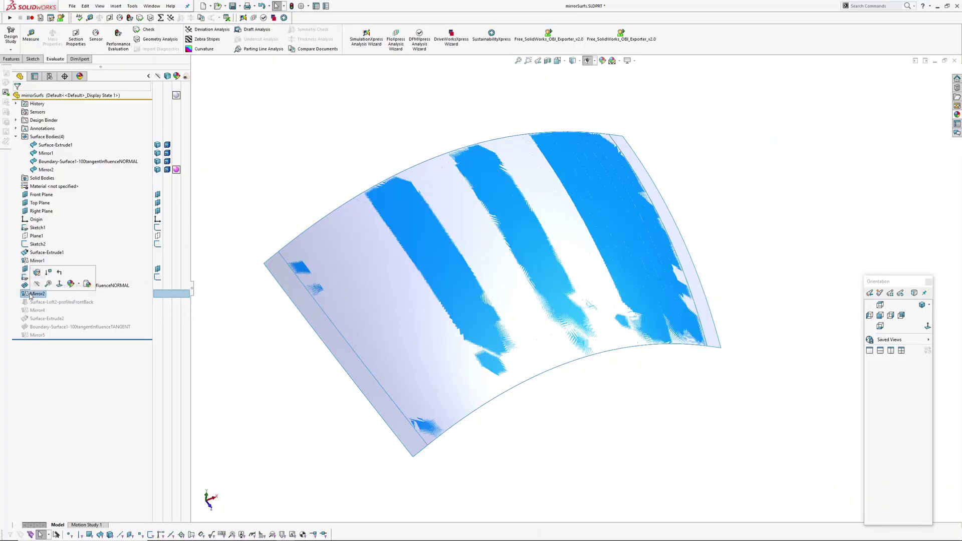
left_click(29, 287, "ctrl")
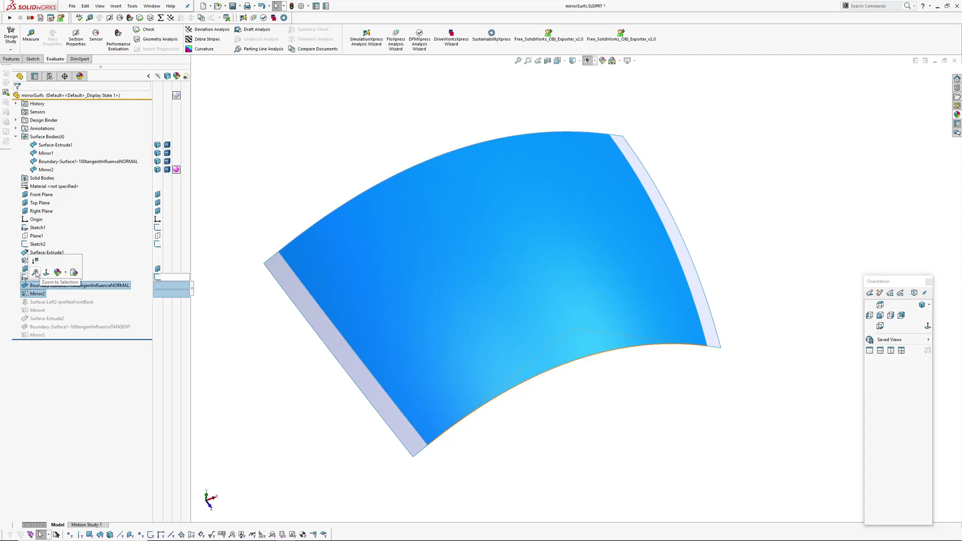
left_click(34, 260)
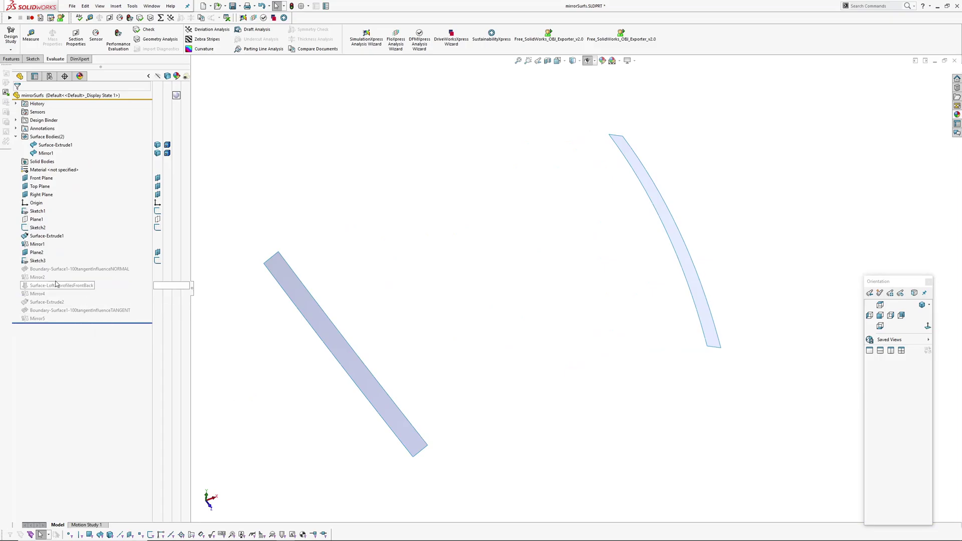
Step: Unsuppress the Surface-Loft2-profilesFrontBack and Mirror4 features and clear the selection
left_click(38, 285)
left_click(38, 294, "ctrl")
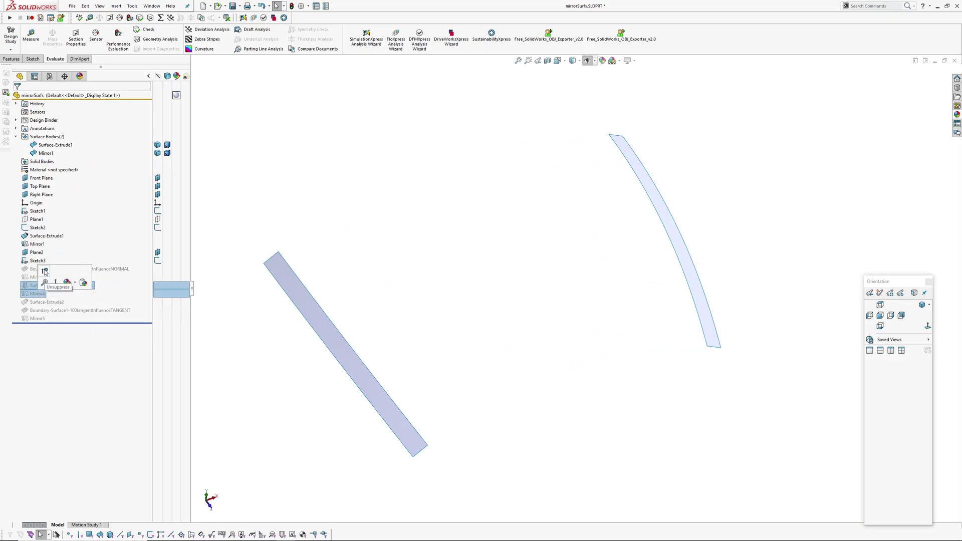
left_click(44, 272)
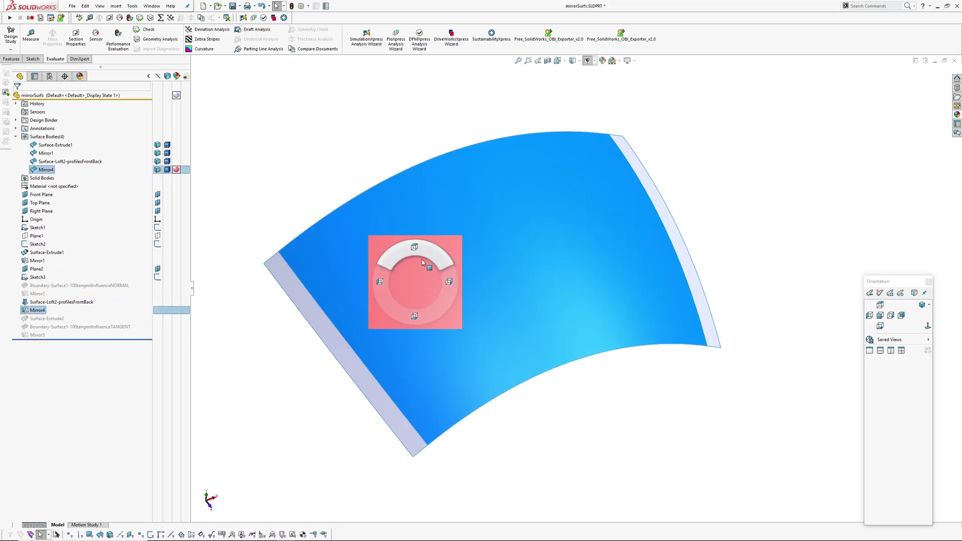
left_click(281, 174)
Step: Open the Surface-Loft2-profilesFrontBack feature to review its definition, and close it without changes
left_click(60, 302)
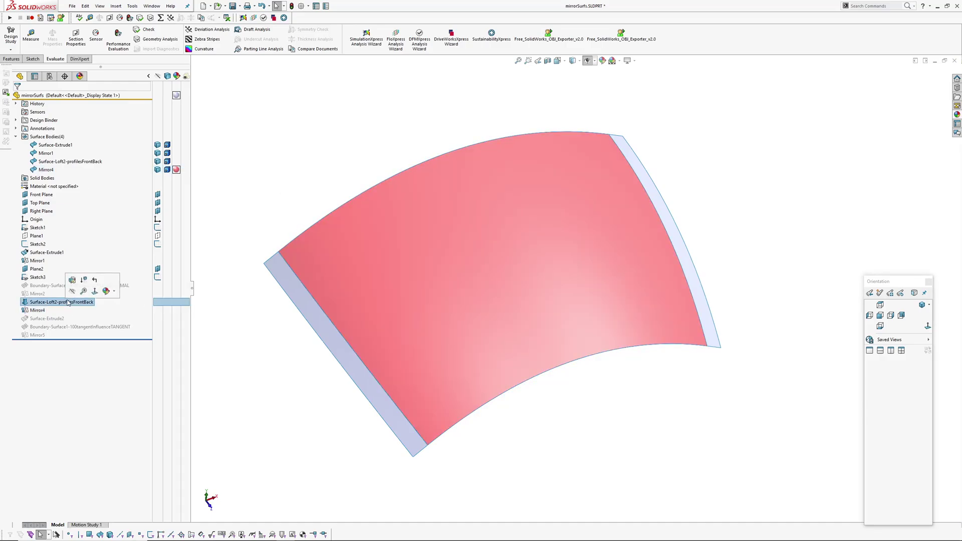
left_click(237, 211)
left_click(46, 303)
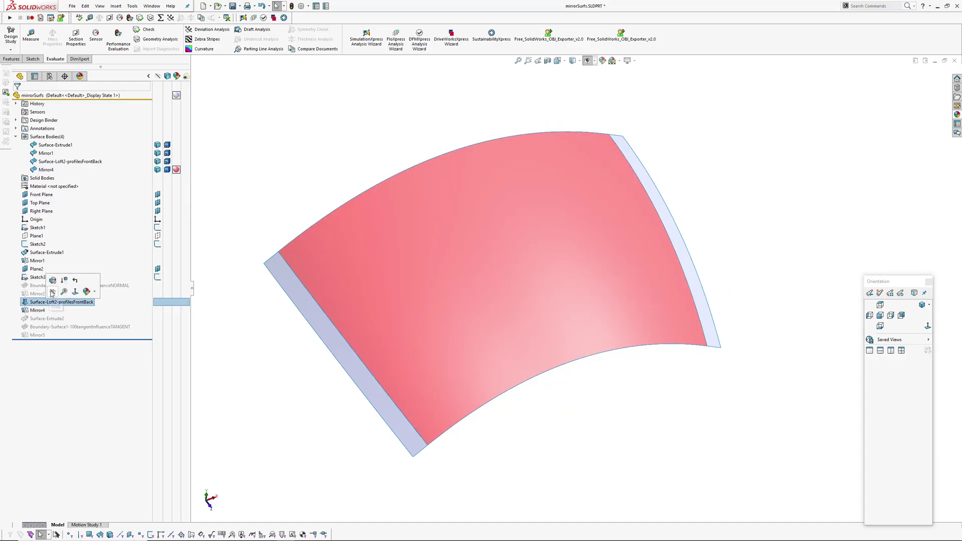
left_click(53, 280)
double_click(392, 352)
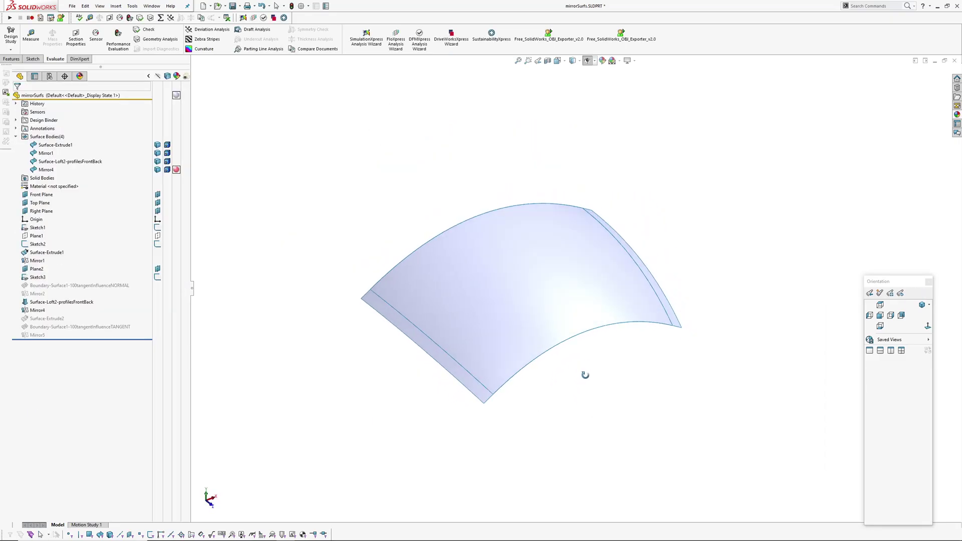
Step: Compare the lofted surface with its mirrored copy by temporarily hiding the loft body, and restore its visibility
middle_click_drag(585, 375, 597, 407)
middle_click_drag(510, 273, 521, 290)
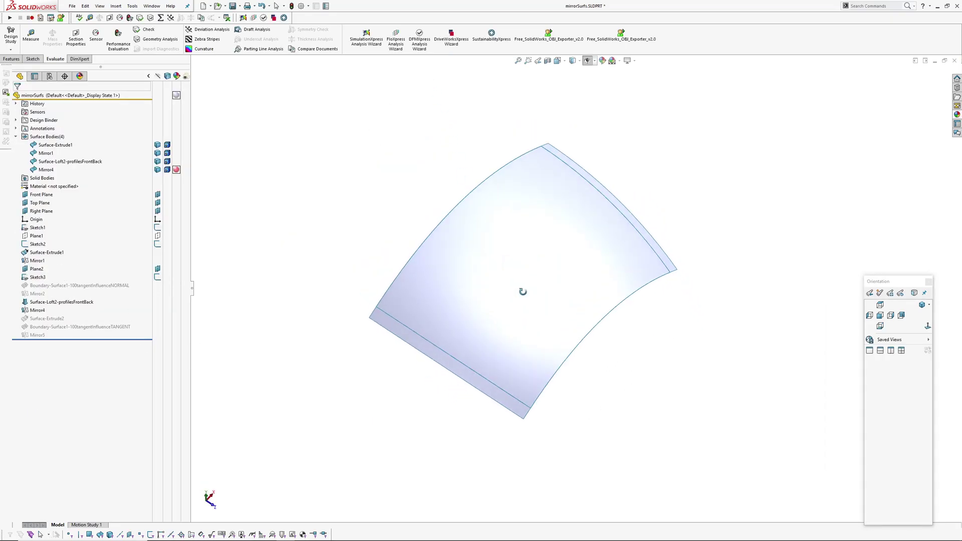
key("Tab")
middle_click_drag(465, 331, 509, 350)
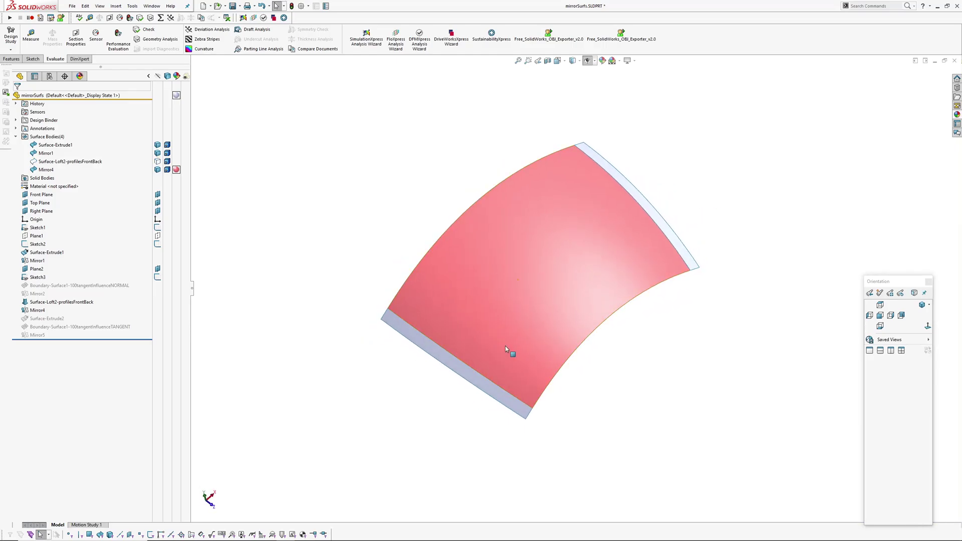
key("Tab")
key("ctrl+z")
key("ctrl+z")
middle_click_drag(408, 411, 575, 398)
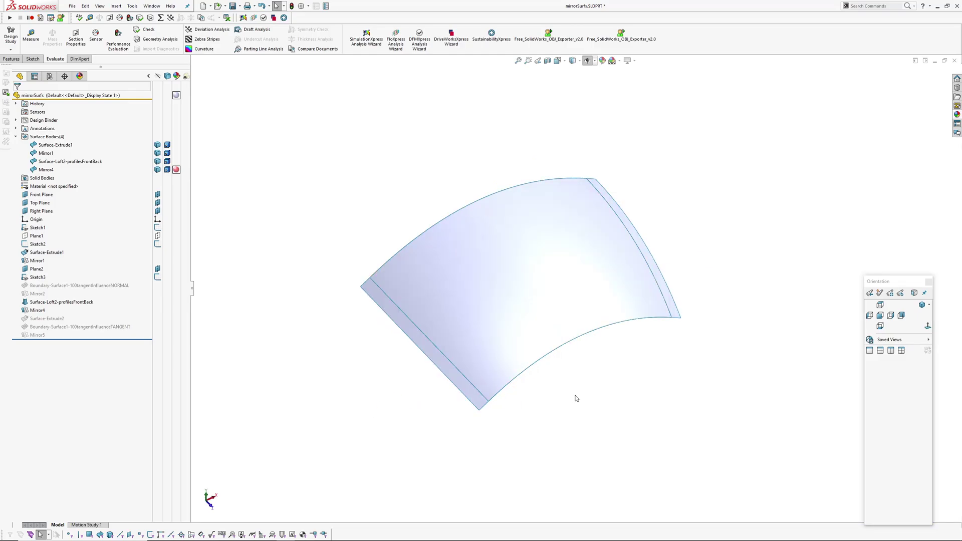
middle_click_drag(544, 196, 422, 141)
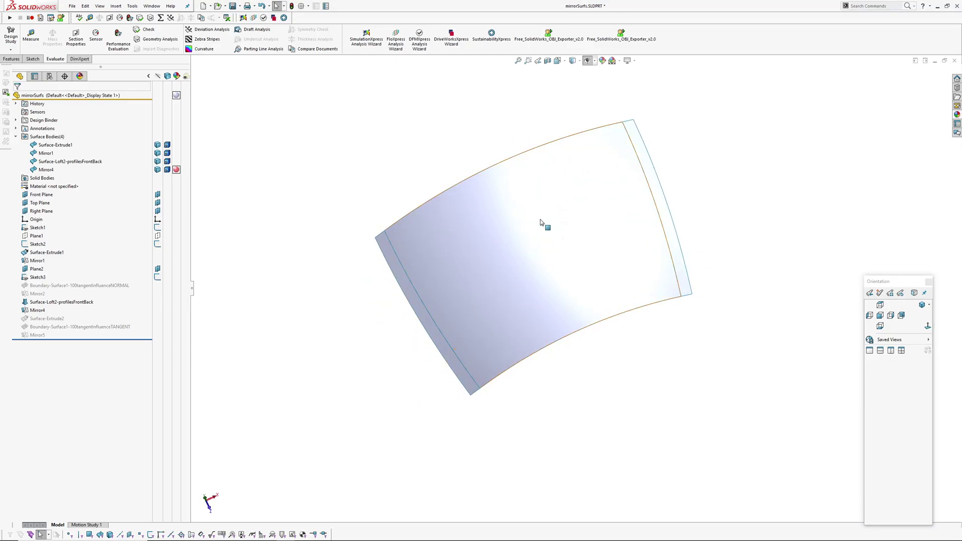
middle_click_drag(539, 306, 521, 361)
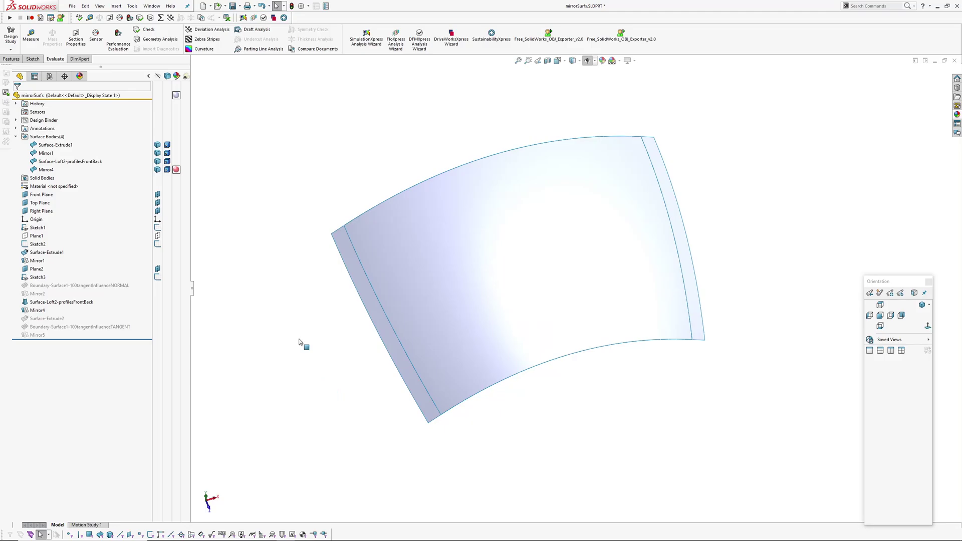
Step: Switch to Rhino, show the hidden object on the loft layer, and view the overlapping surfaces in Shaded display
key("alt+Tab")
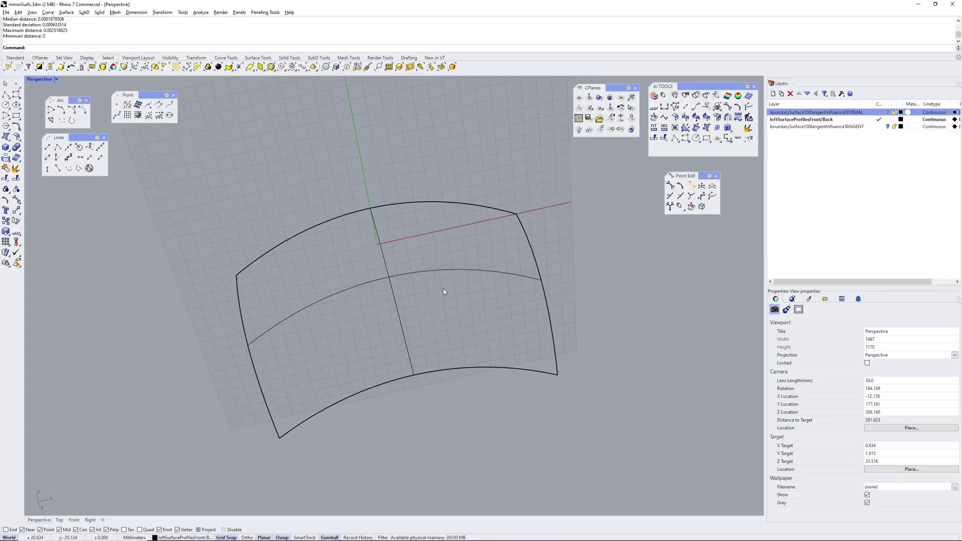
type("Show")
key("Return")
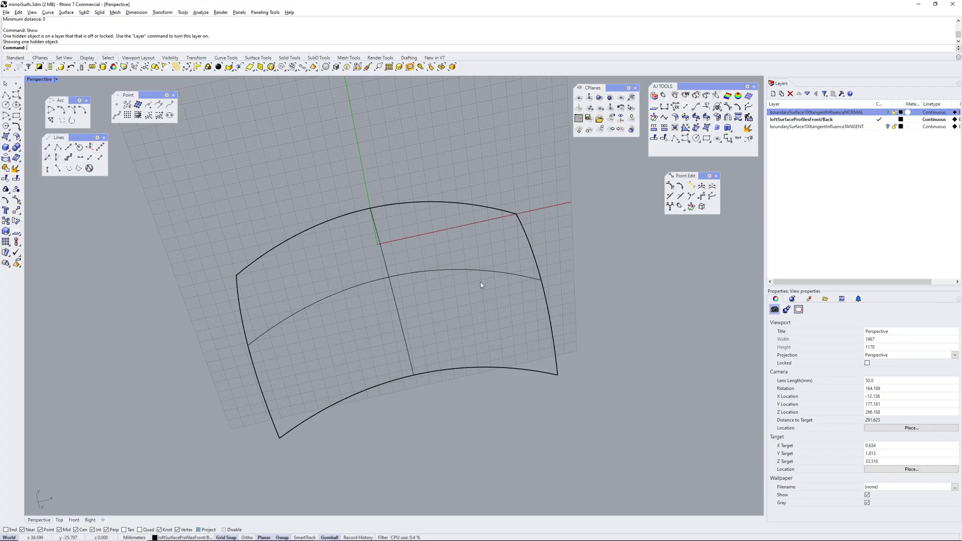
left_click(501, 268)
mouse_move(518, 262)
right_mouse_down()
mouse_move(465, 249)
mouse_move(403, 305)
mouse_move(420, 249)
mouse_move(411, 219)
mouse_move(421, 217)
right_mouse_up()
middle_click(408, 208)
left_click(428, 205)
Step: Select both overlapping loft surfaces, turn their control points on and off, and set the viewport to Shaded display
left_click_drag(364, 252, 365, 253)
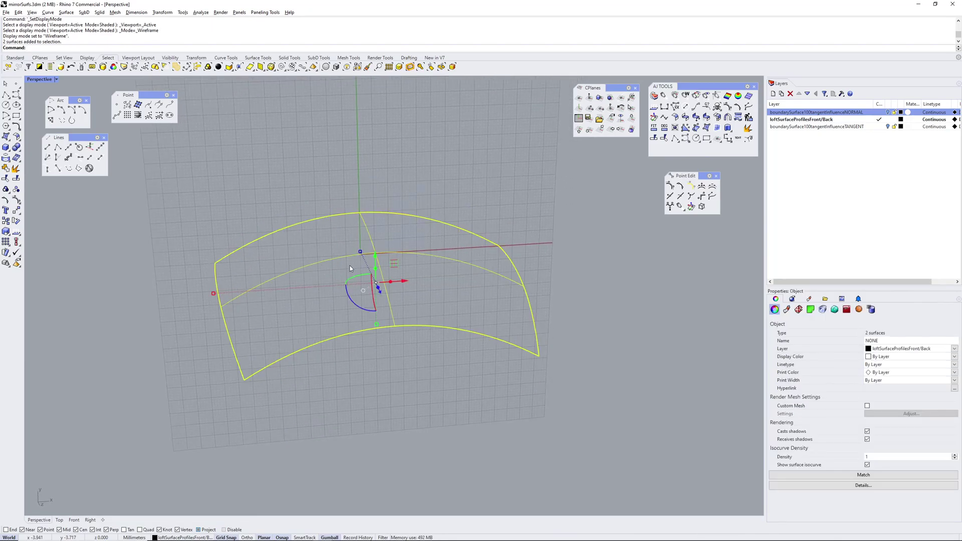
right_click_drag(365, 253, 425, 299)
key("F10")
key("F11")
middle_click(425, 299)
left_click(447, 293)
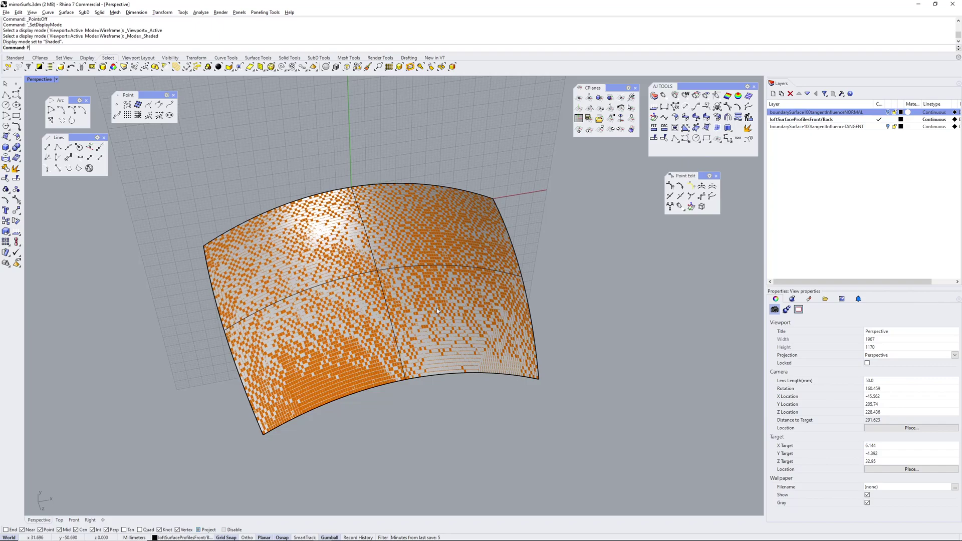
Step: Run PointDeviation on the loft surface and its mirrored copy, extracting test points from one and testing them against the other
type("Del")
key("Down")
key("Down")
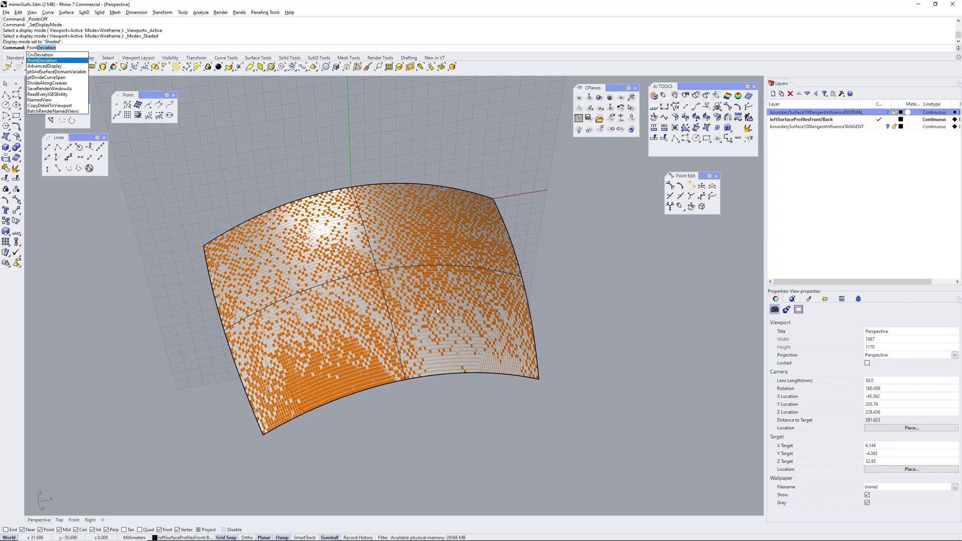
key("Return")
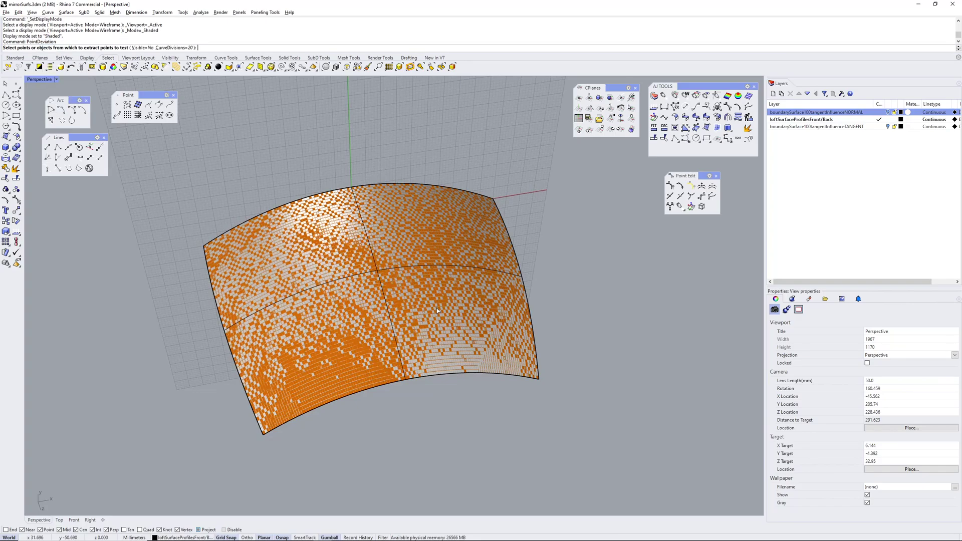
left_click(312, 396)
left_click(331, 414)
key("Return")
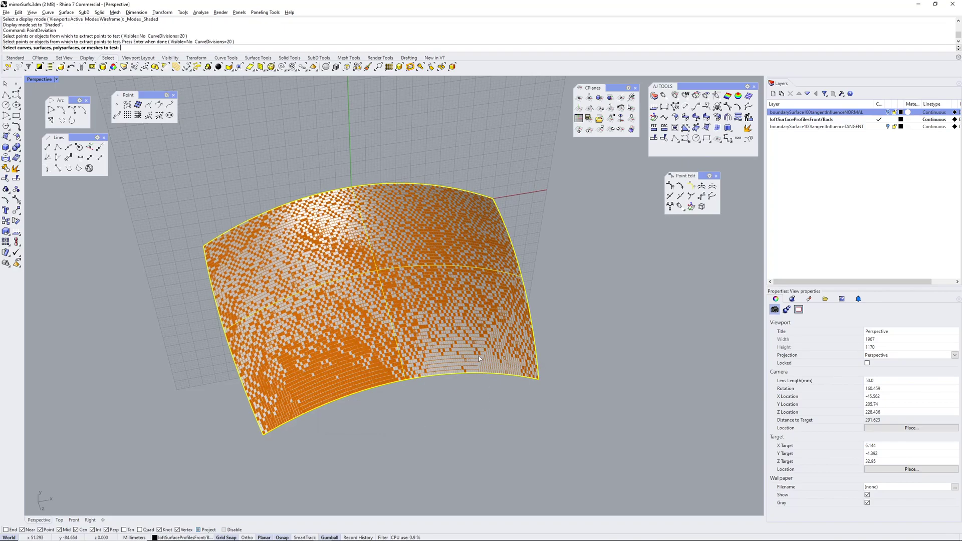
left_click(470, 374)
key("Return")
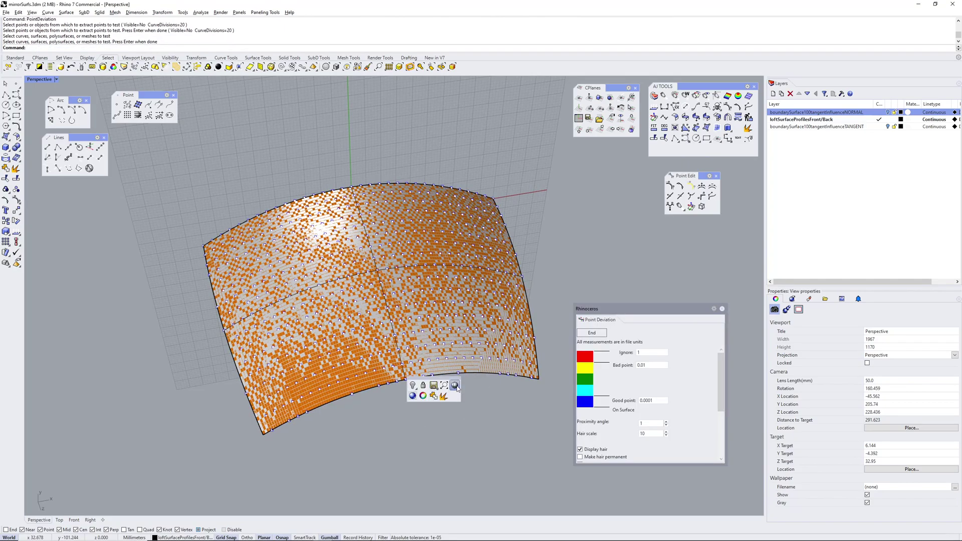
Step: Switch the viewport to Wireframe display and tighten the good point threshold for the loft surfaces' point deviation
key("ctrl+alt+w")
right_click_drag(422, 333, 403, 309)
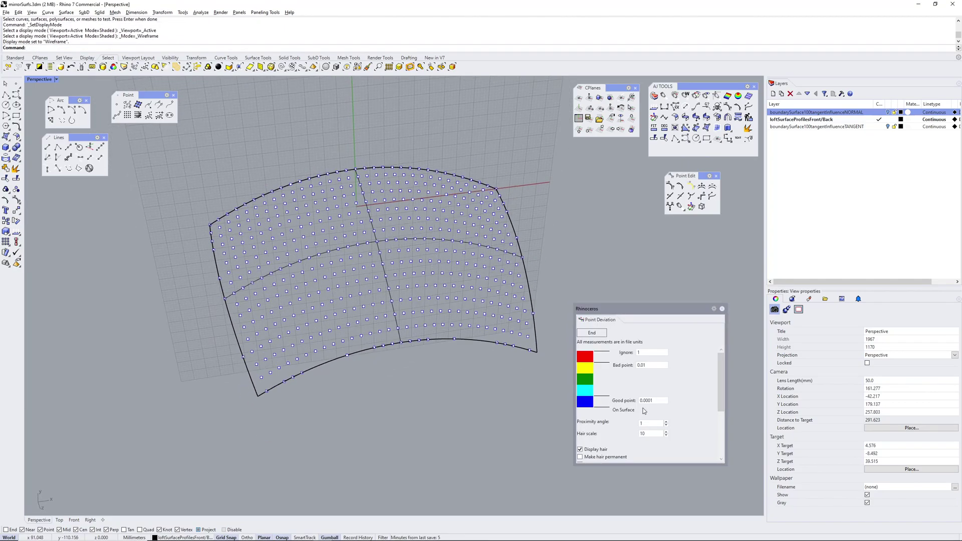
double_click(650, 400)
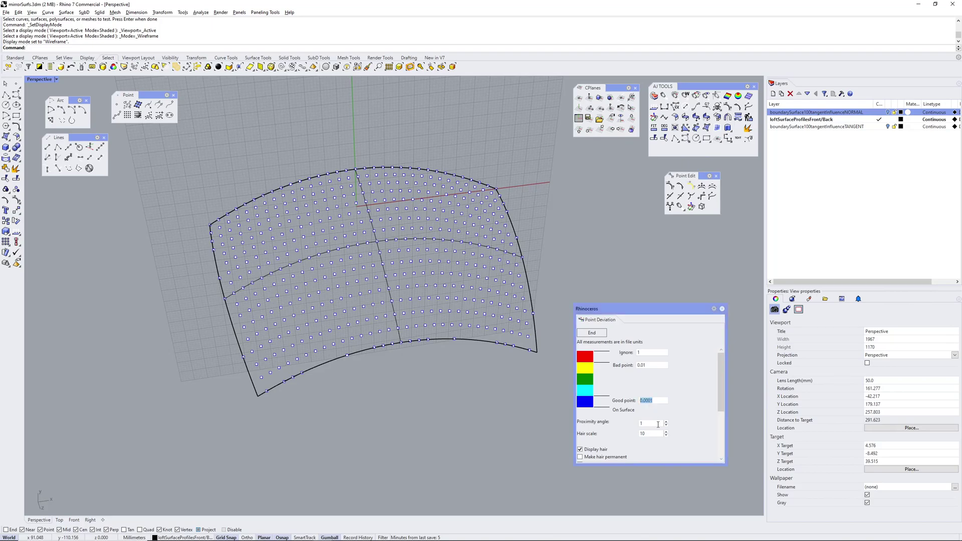
key("Right")
left_click(652, 400)
Step: Review the coloured deviation points across the loft surface and close the point deviation analysis
right_click_drag(404, 365, 428, 381)
left_click(722, 309)
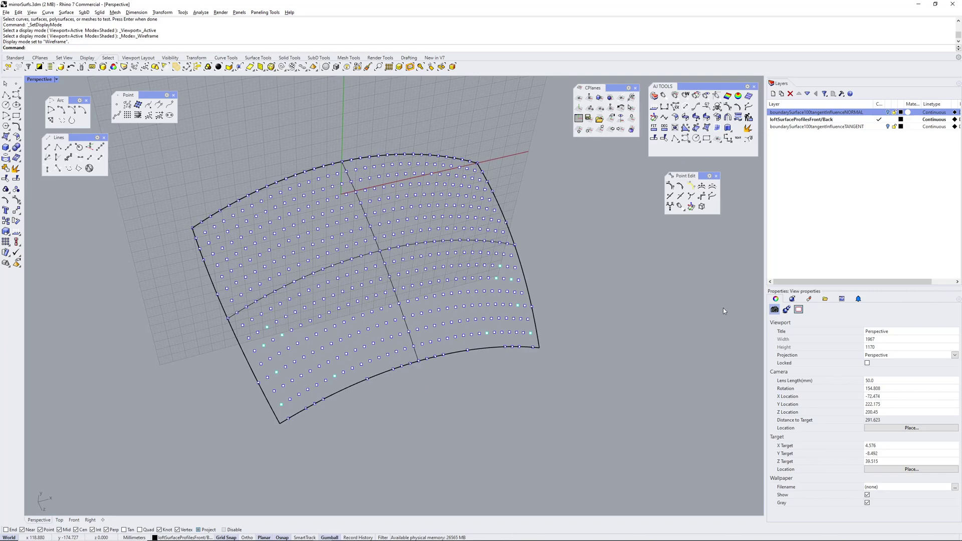
right_click_drag(643, 261, 597, 238)
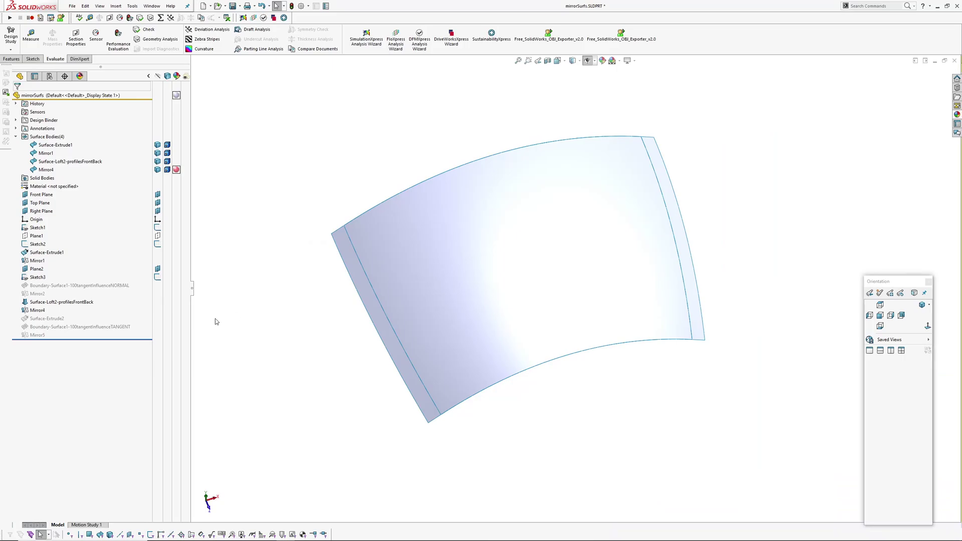
Step: Switch to SolidWorks and suppress the Surface-Loft2-profilesFrontBack and Mirror4 features
left_click(45, 320)
left_click(40, 301)
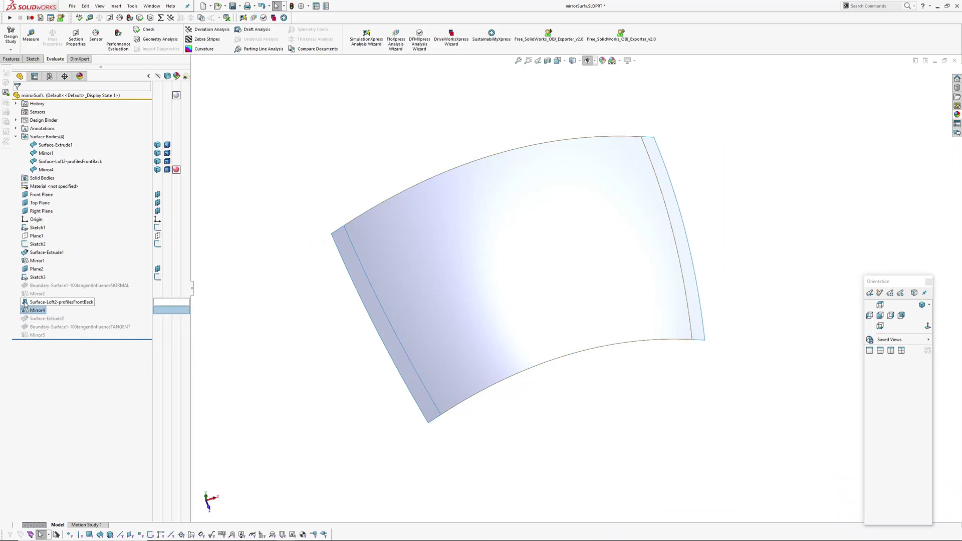
left_click(38, 310, "shift")
left_click(31, 282)
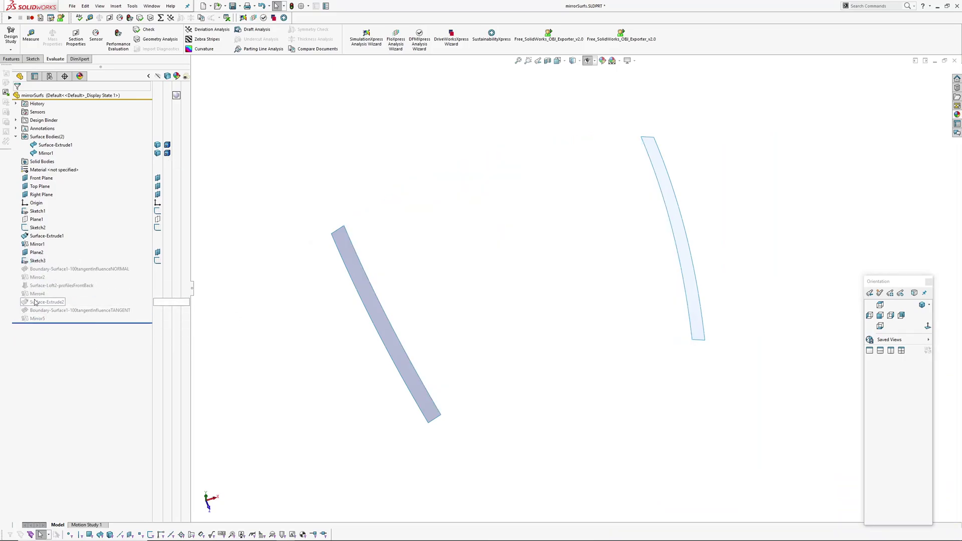
Step: Unsuppress the Surface-Extrude2 and Boundary-Surface1-100tangentInfluenceTANGENT features
left_click(43, 302)
left_click(35, 310, "shift")
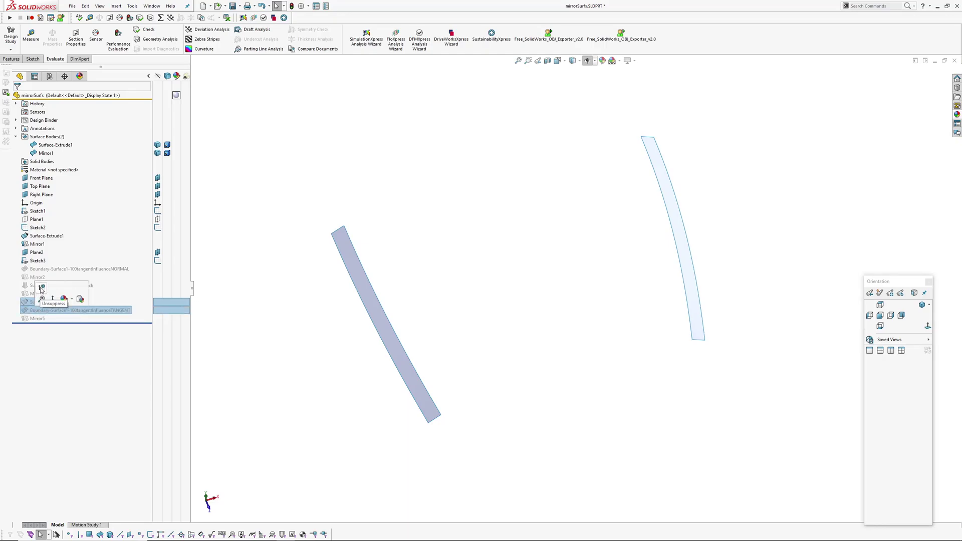
left_click(41, 287)
Step: Examine the Surface-Extrude2 strip where it meets the curved edge of the boundary surface
left_click(358, 213)
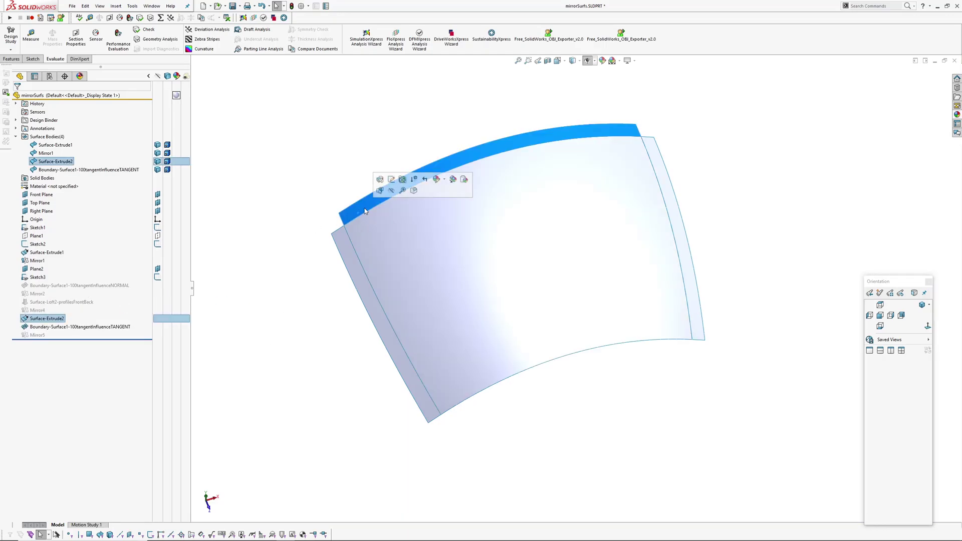
scroll(434, 319, "down", 2)
middle_click_drag(459, 317, 455, 172)
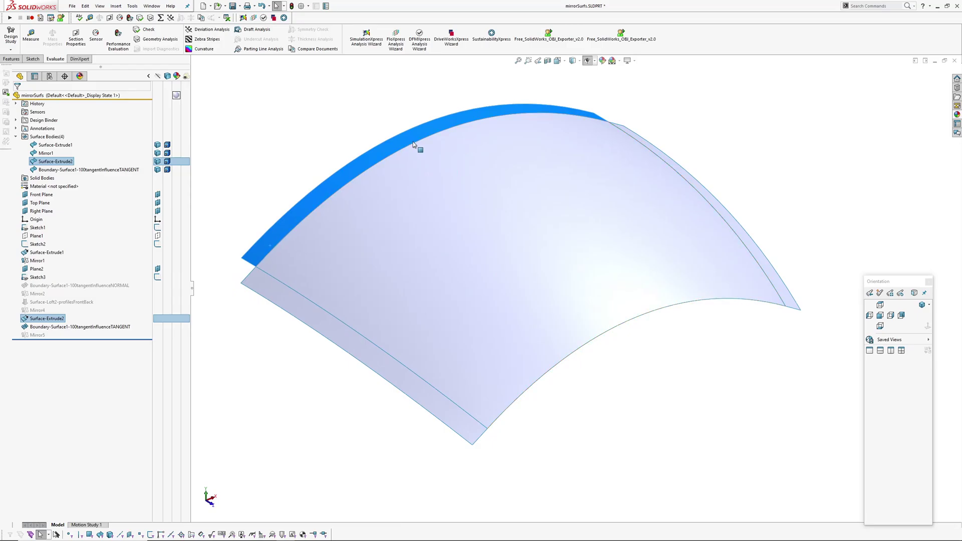
left_click(410, 136)
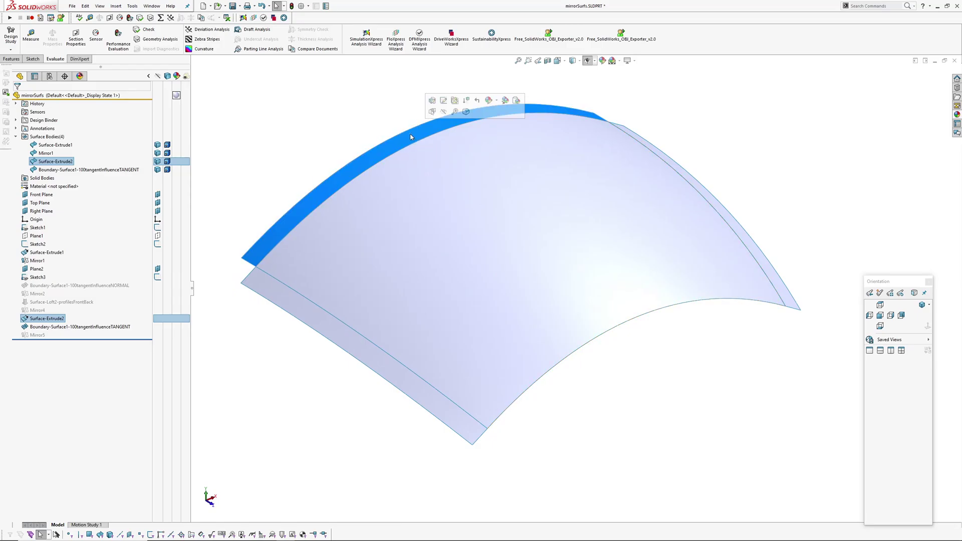
left_click(365, 155)
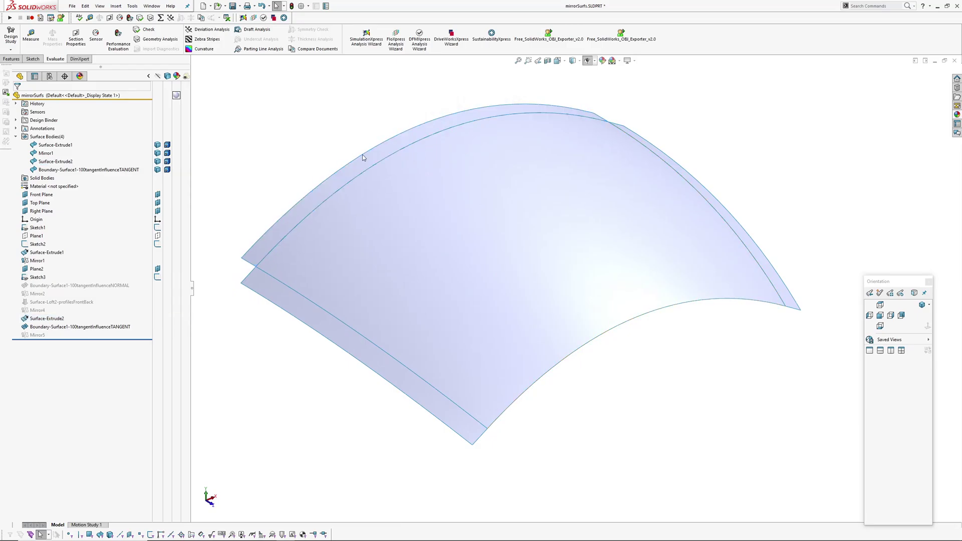
Step: Open the Boundary-Surface1-100tangentInfluenceTANGENT feature for editing to review its edge constraints
left_click(434, 183)
left_click(433, 149)
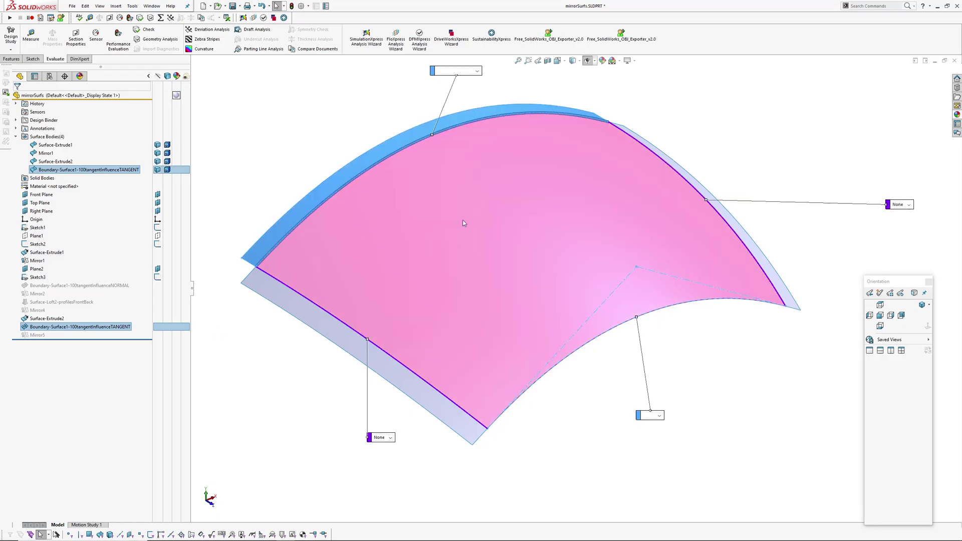
middle_click_drag(454, 112, 451, 157, "ctrl")
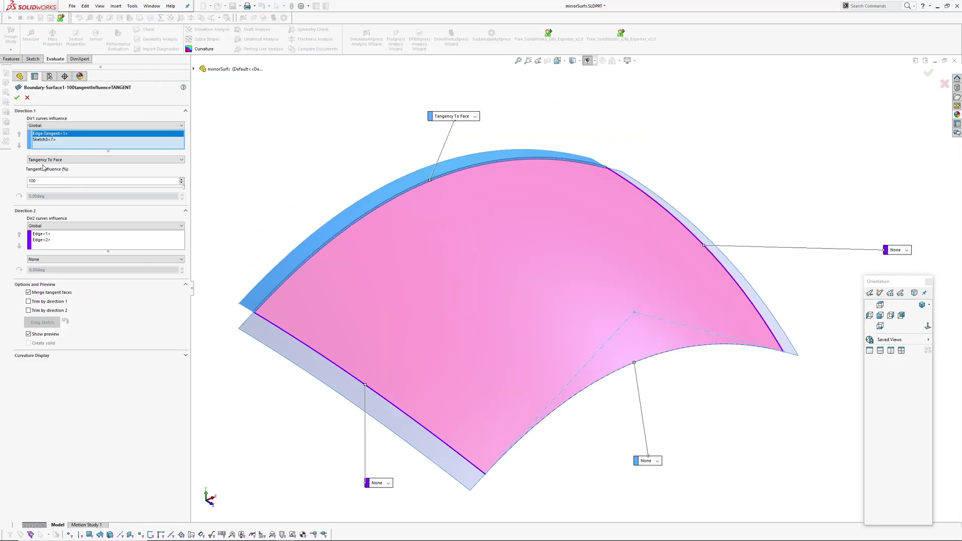
Step: Close the boundary surface's feature settings and unsuppress the Mirror5 feature
left_click(16, 97)
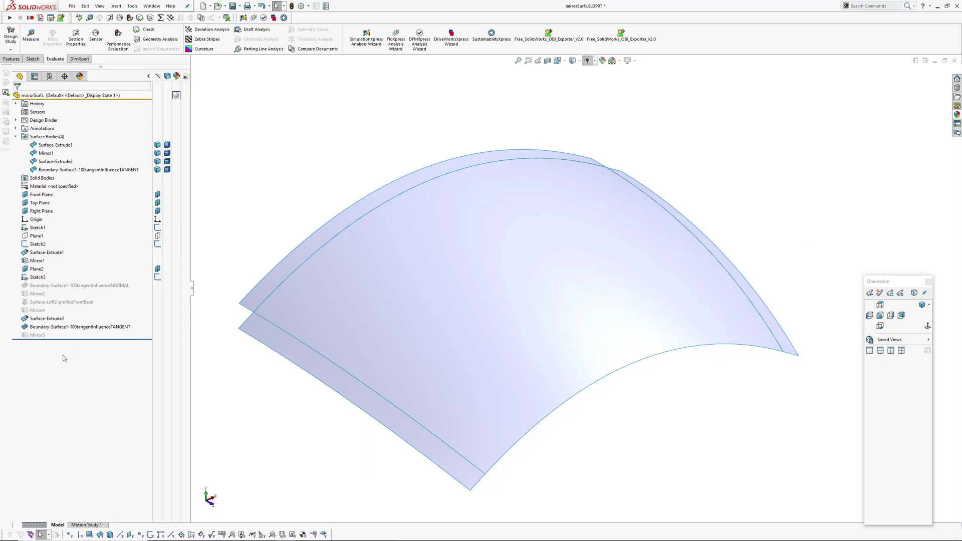
left_click(36, 335)
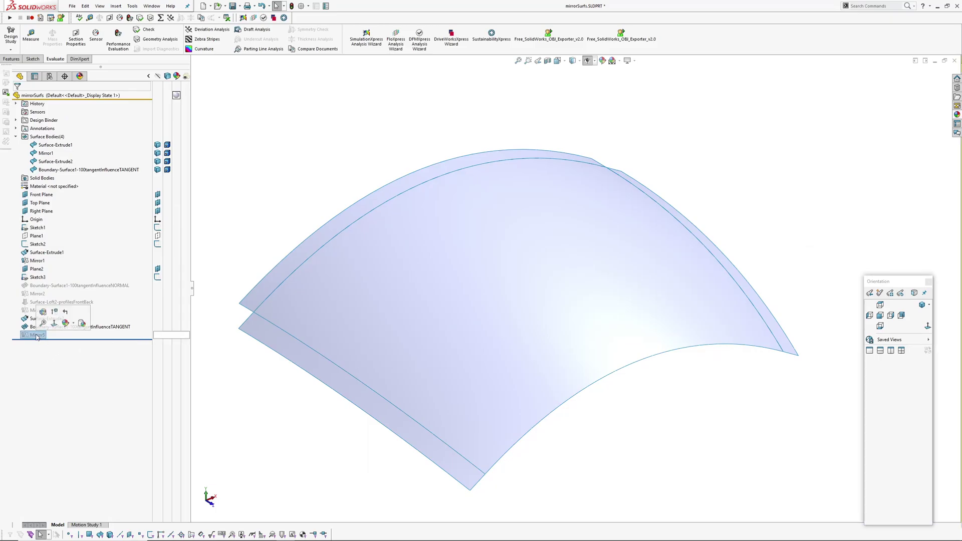
left_click(54, 311)
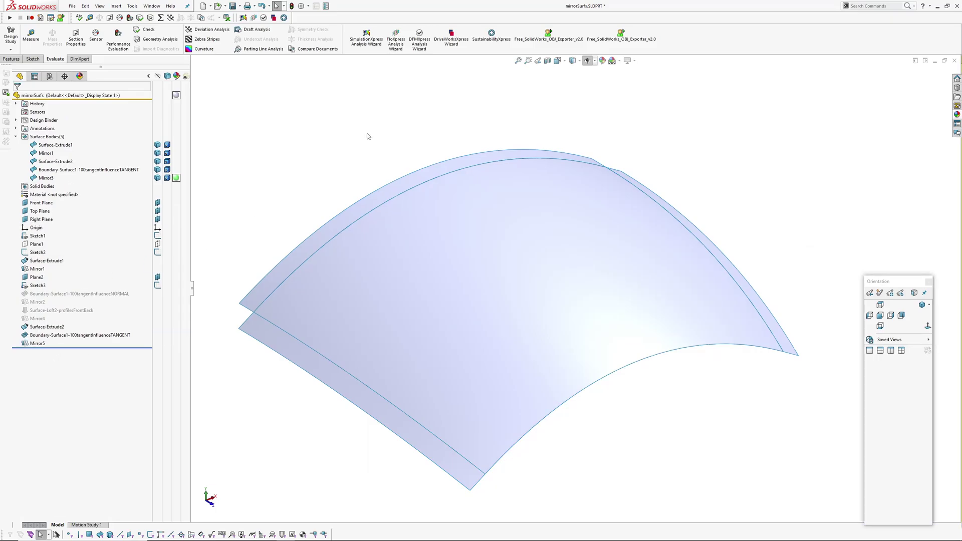
key("z")
middle_click_drag(328, 365, 389, 397)
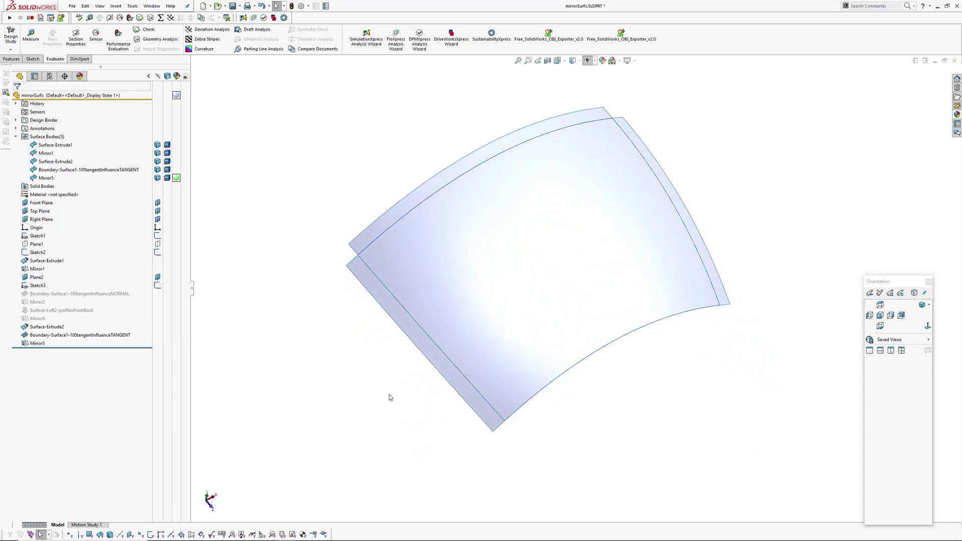
Step: Hide the Boundary-Surface1-100tangentInfluenceTANGENT body to expose the mirrored copy beneath it
left_click(37, 344)
left_click(243, 240)
key("Tab")
middle_click_drag(534, 271, 493, 250)
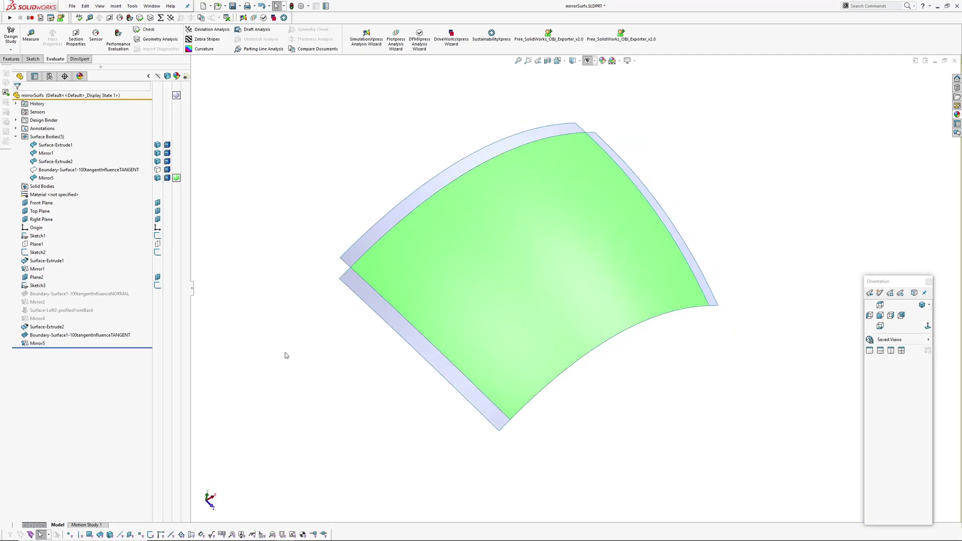
Step: Switch to Rhino and check the two overlapping tangent-influence surfaces by selecting them together, then clear the selection
key("alt+Tab")
right_click_drag(319, 389, 436, 157)
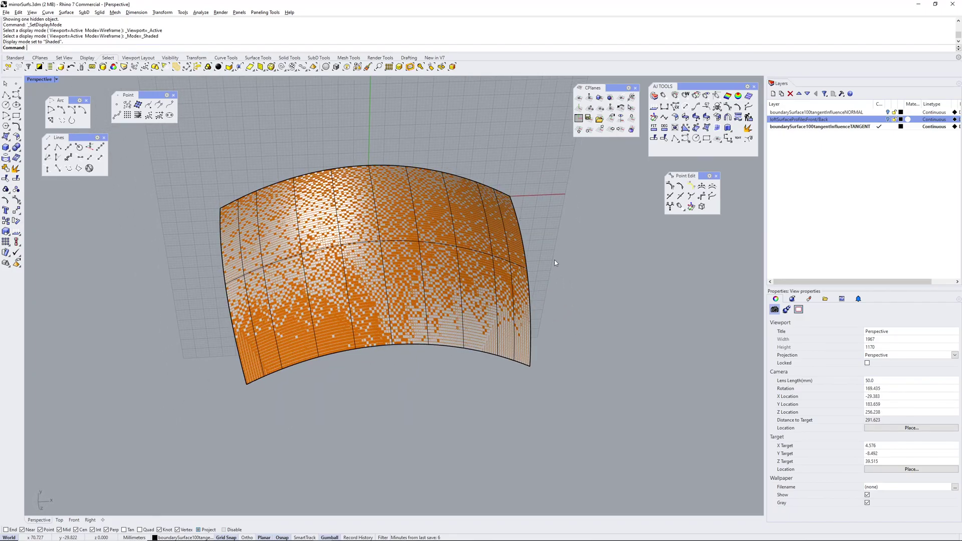
left_click_drag(476, 155, 458, 273)
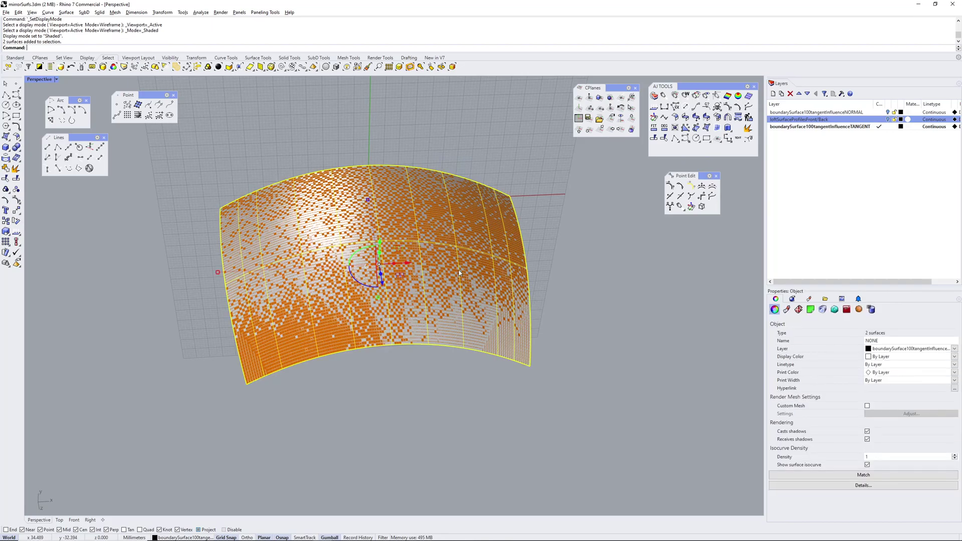
left_click(574, 287)
Step: Select all visible surfaces, display their control points for inspection, and turn the points off again
key("ctrl+a")
right_click_drag(396, 285, 386, 242)
key("F10")
key("F10")
key("F11")
Step: Select just one of the two coincident surfaces to check it, then clear the selection
left_click(386, 241)
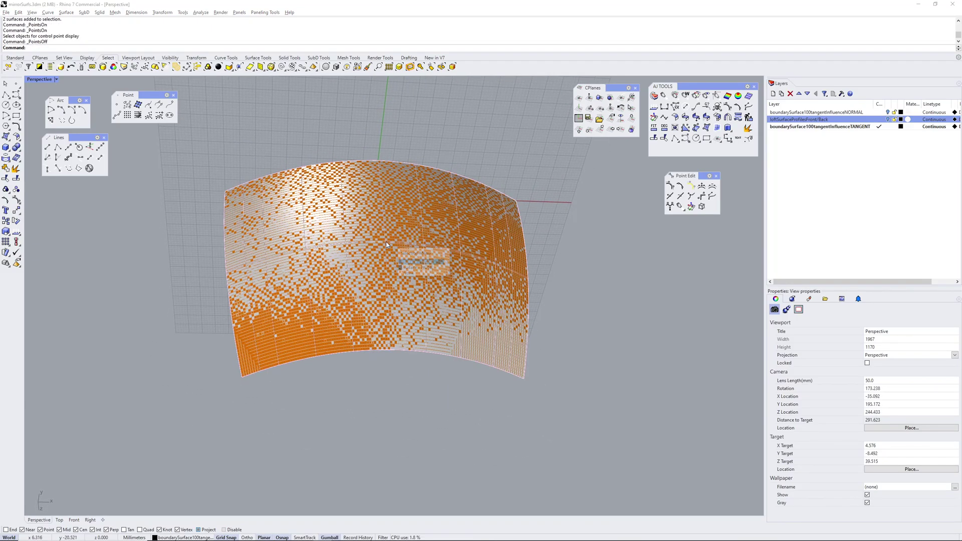
left_click(424, 266)
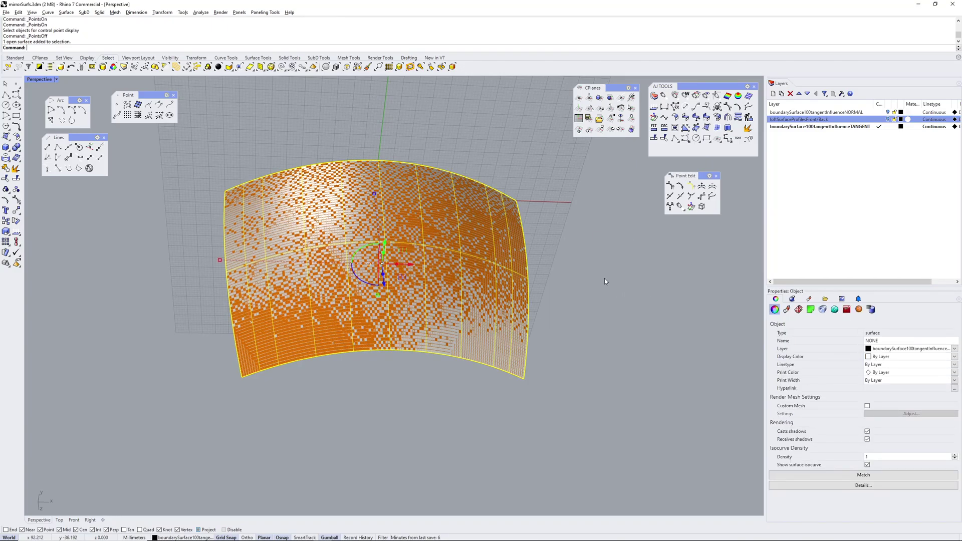
left_click(467, 142)
Step: Run PointDeviation using one overlapping surface as the point source and the other as the surface to test
right_click_drag(467, 142, 491, 238)
type("Delete")
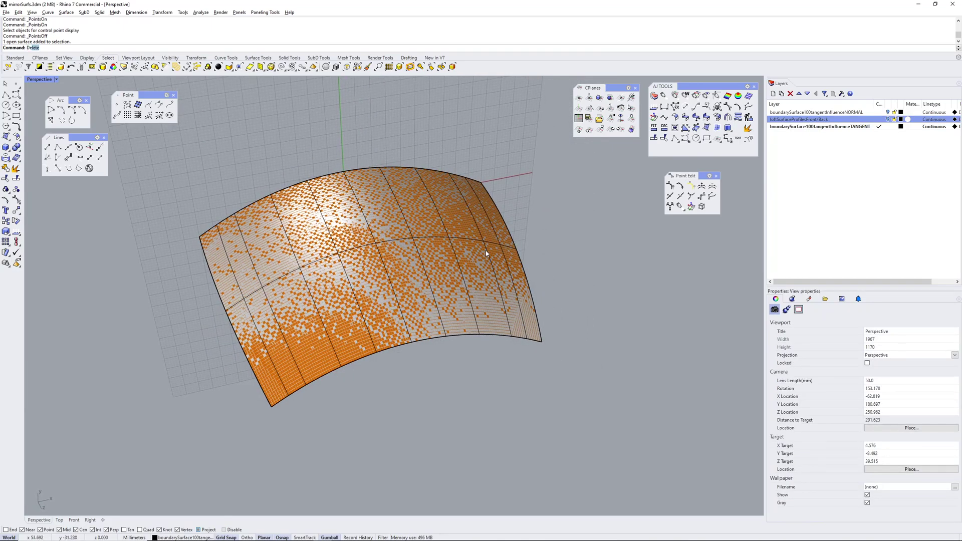
key("Down")
key("Down")
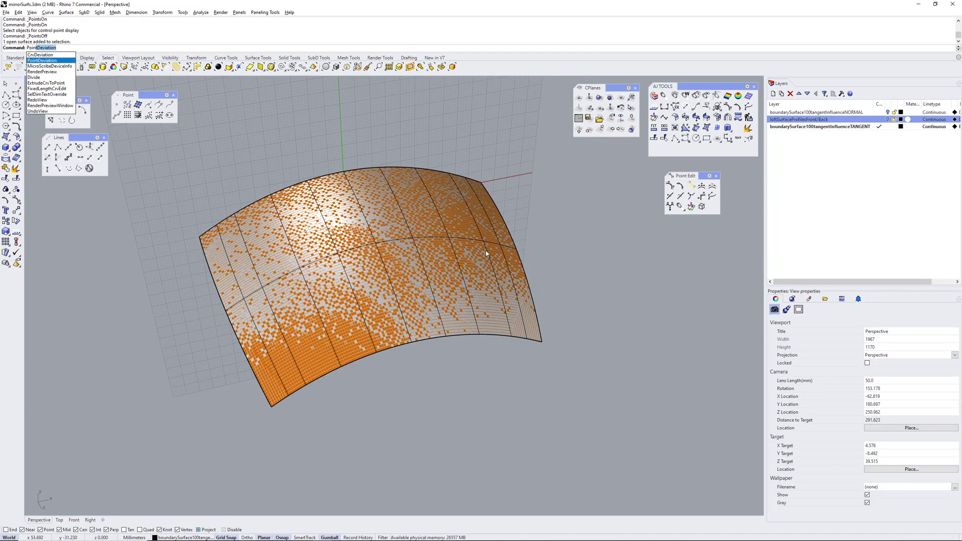
key("Return")
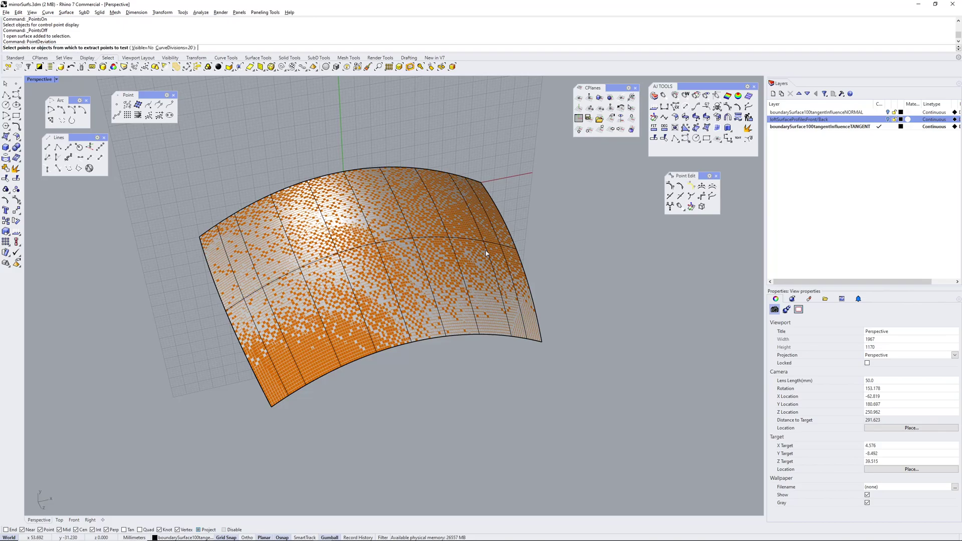
left_click(310, 371)
left_click(342, 389)
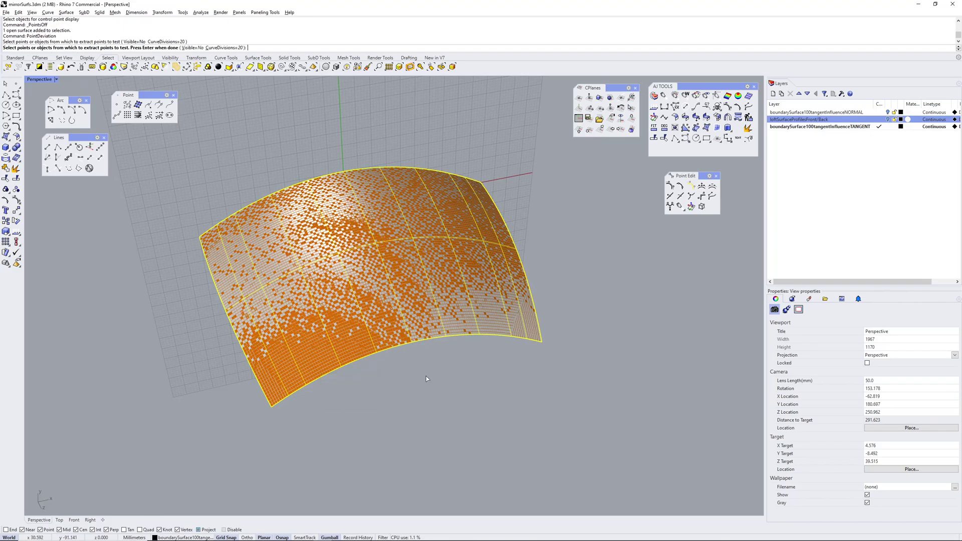
key("Return")
key("Return")
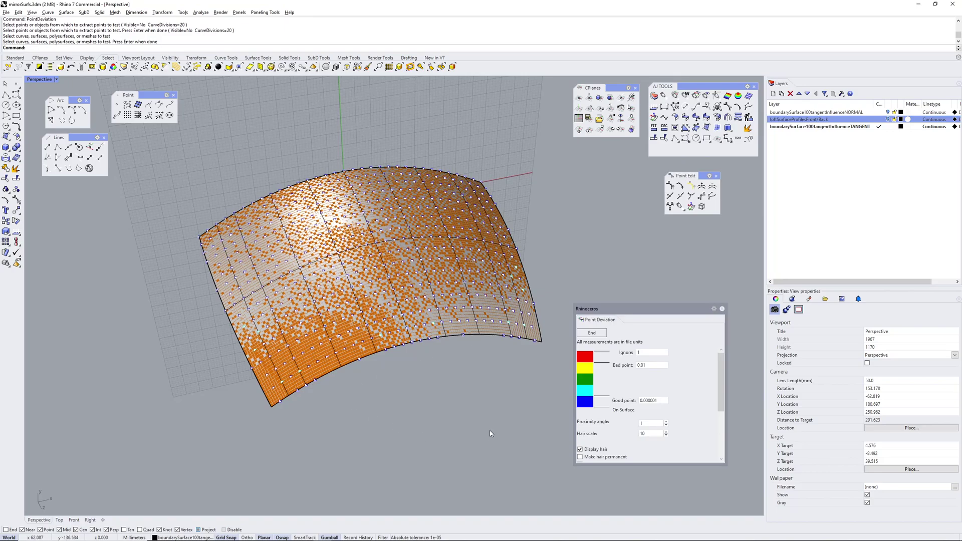
Step: Switch the Perspective viewport to wireframe display so the deviation points stand out
middle_click(345, 379)
right_click(366, 374)
right_click_drag(407, 362, 421, 326)
Step: Set the Point Deviation good point threshold to 0.001 and check the point colours
double_click(662, 400)
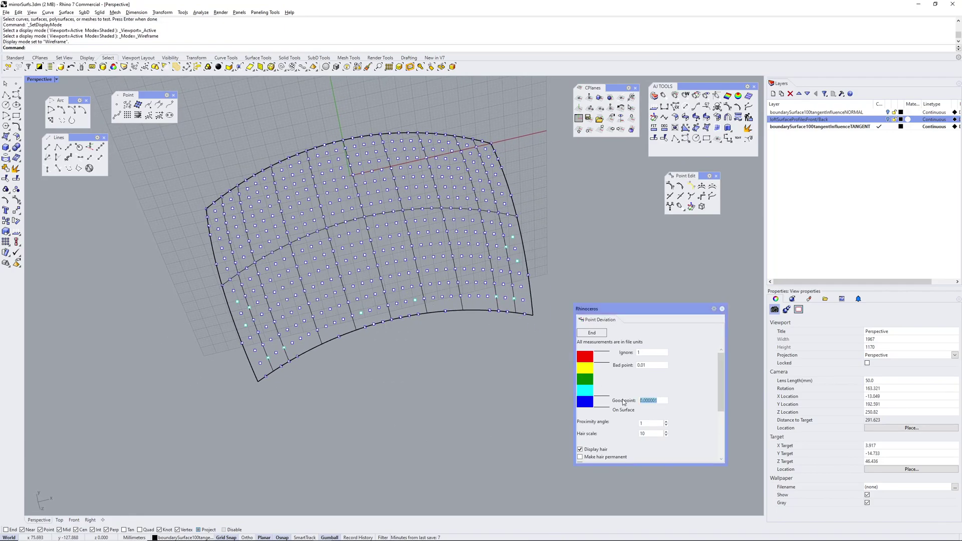
key("BackSpace")
type(".0")
right_click_drag(437, 371, 501, 301)
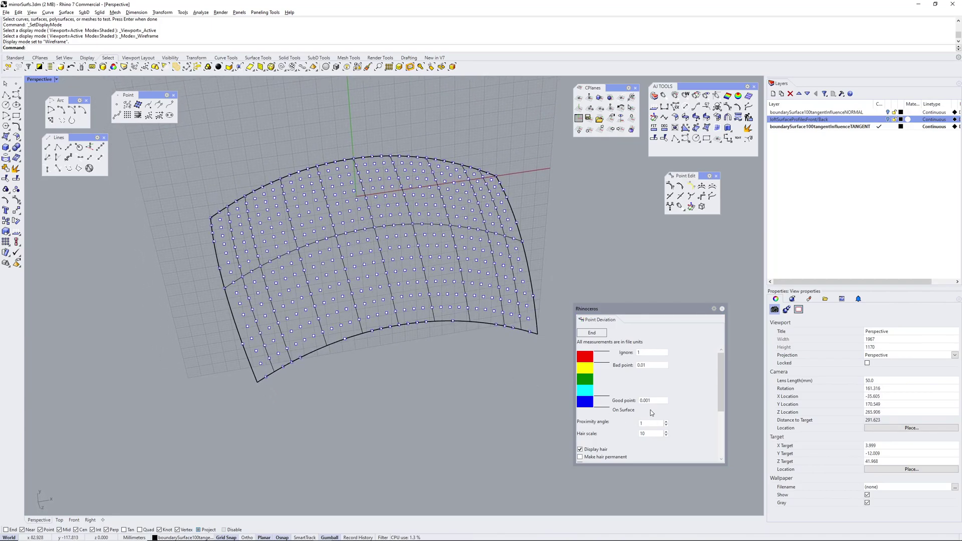
Step: Tighten the good point threshold to 0.0001 and to 0.00001, checking the point colours at each value
left_click(657, 400)
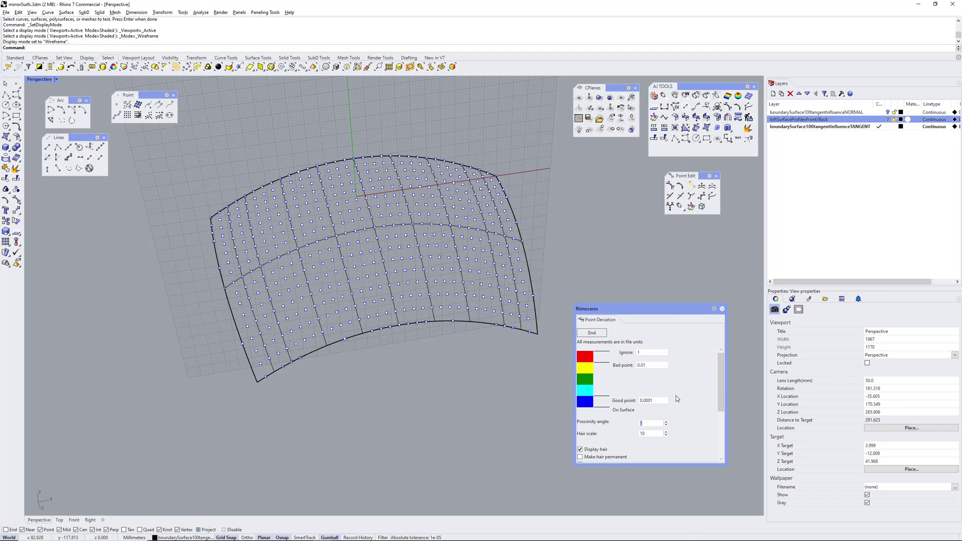
right_click_drag(382, 335, 396, 341)
left_click(650, 404)
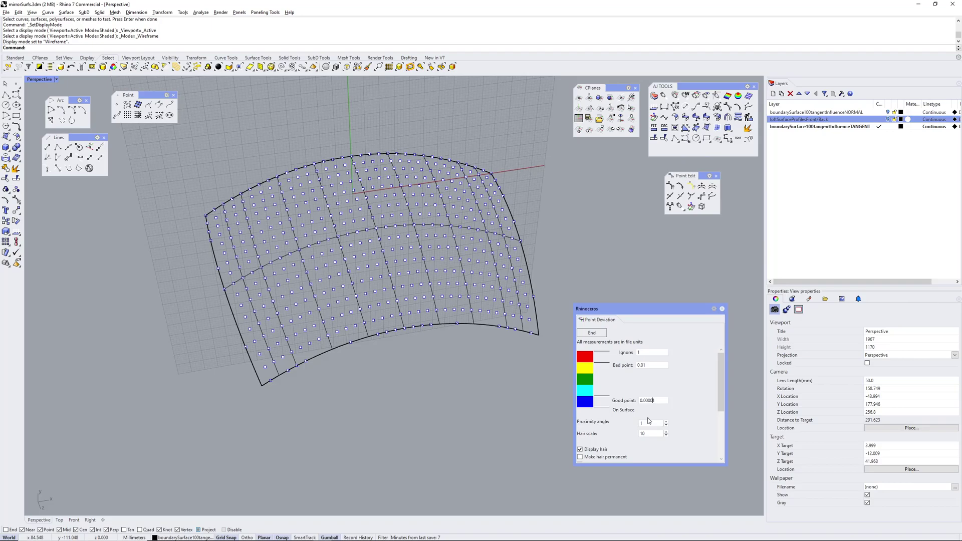
right_click_drag(408, 275, 414, 290)
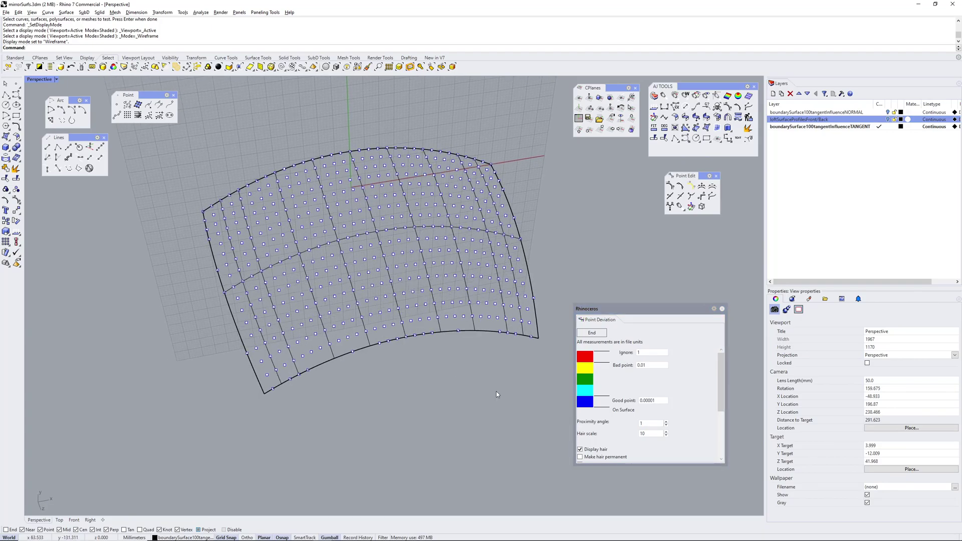
Step: Set the good point threshold to 0.000001 and examine the deviation points across the surface
left_click(655, 400)
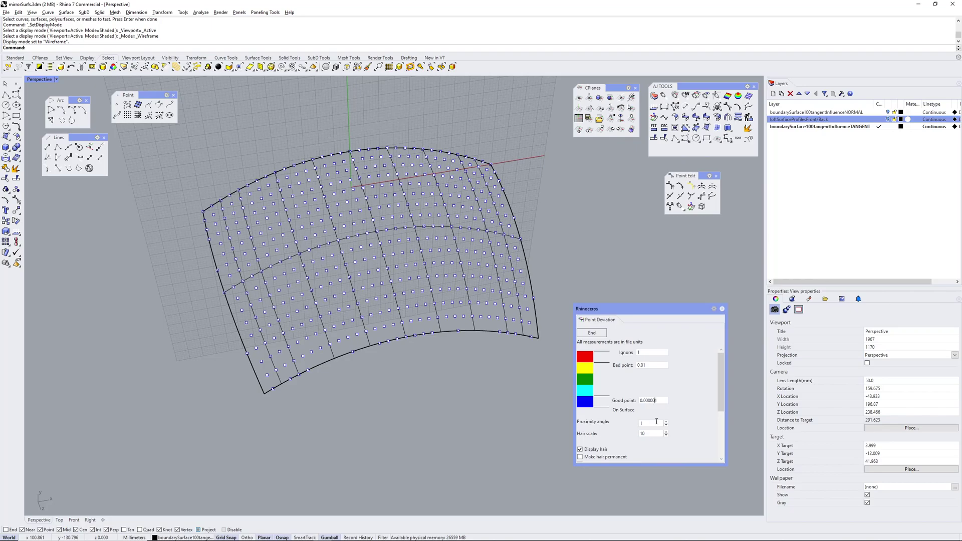
right_click_drag(393, 270, 396, 277)
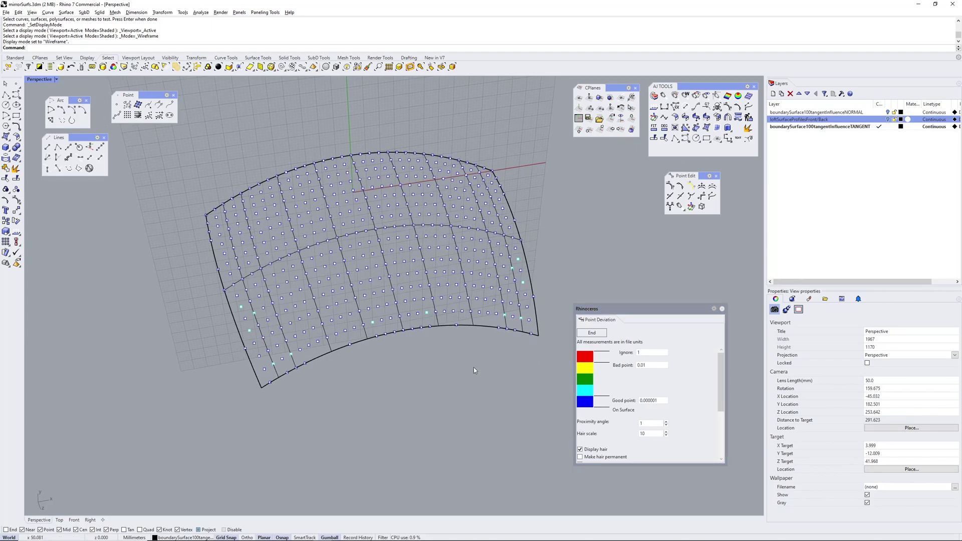
right_click_drag(379, 341, 398, 374)
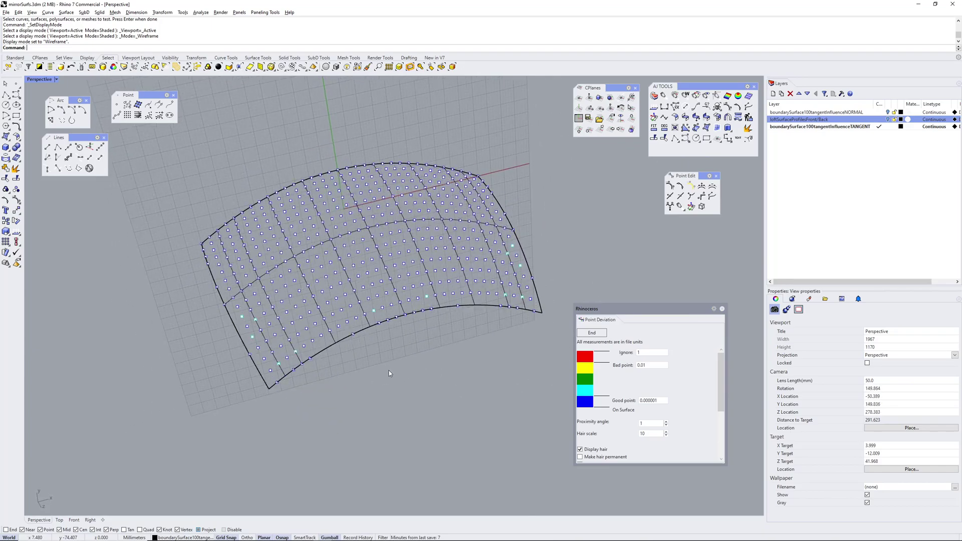
mouse_move(468, 349)
right_mouse_down()
mouse_move(446, 345)
mouse_move(476, 341)
right_mouse_up()
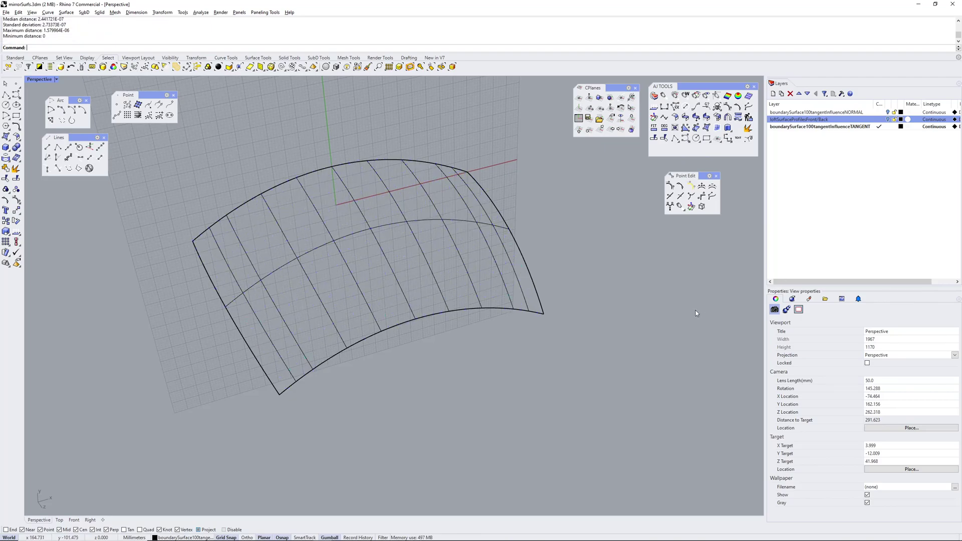
Step: Close the point deviation analysis and examine the isocurves of the overlapping surfaces
left_click(722, 308)
mouse_move(584, 249)
right_mouse_down()
mouse_move(584, 237)
mouse_move(588, 267)
mouse_move(586, 253)
right_mouse_up()
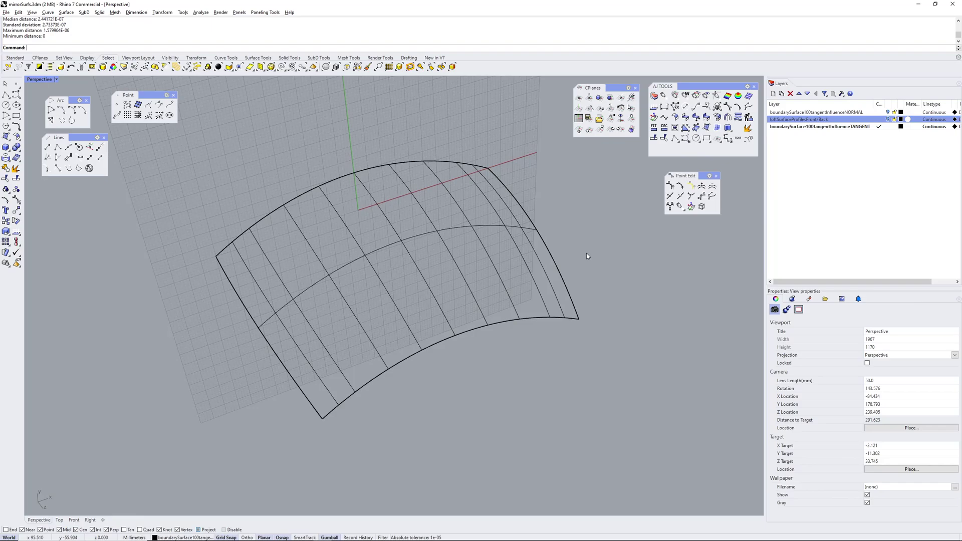
right_click_drag(404, 233, 411, 250)
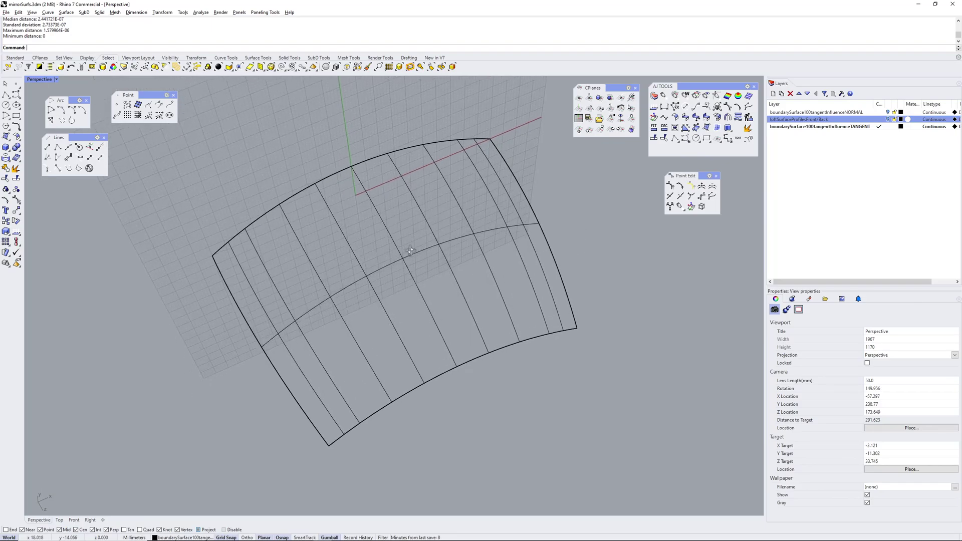
scroll(411, 250, "up", 2)
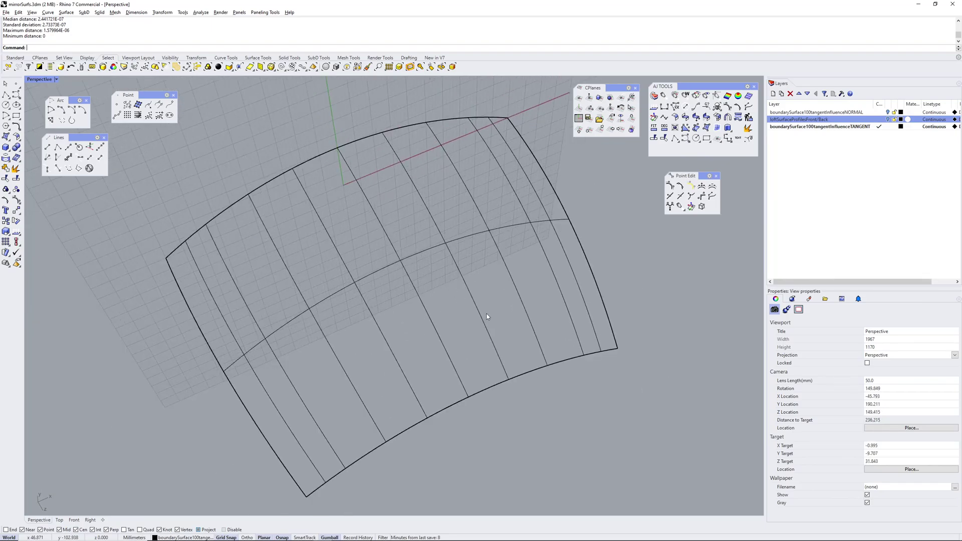